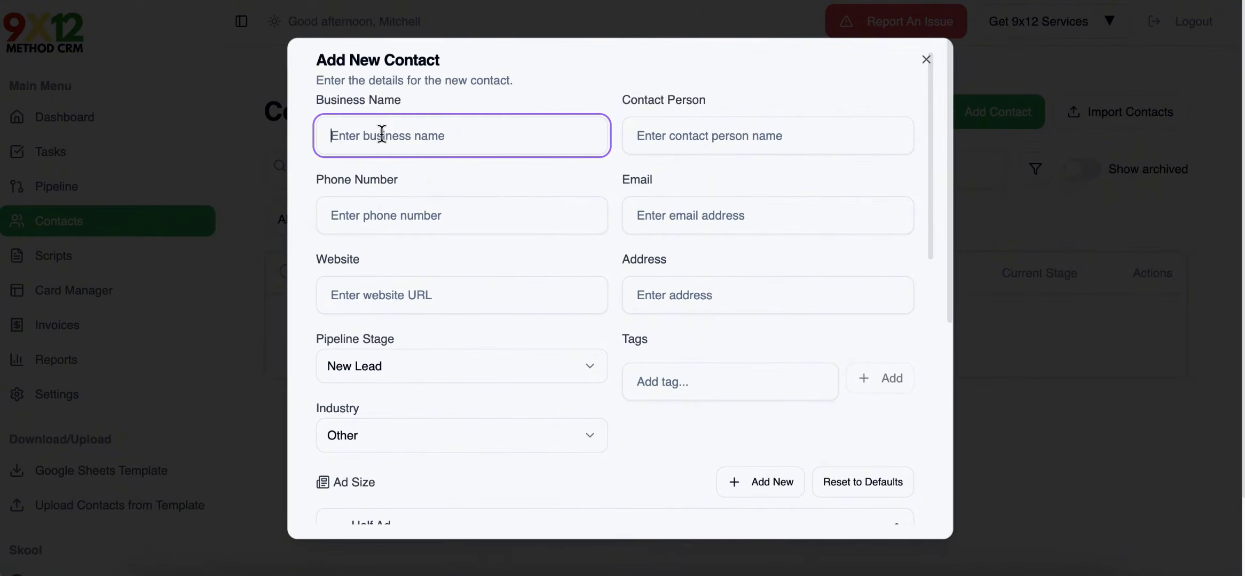
Add the tag Boston to the new contact and choose New Lead as its pipeline stage.
scroll(541, 217, down, 1)
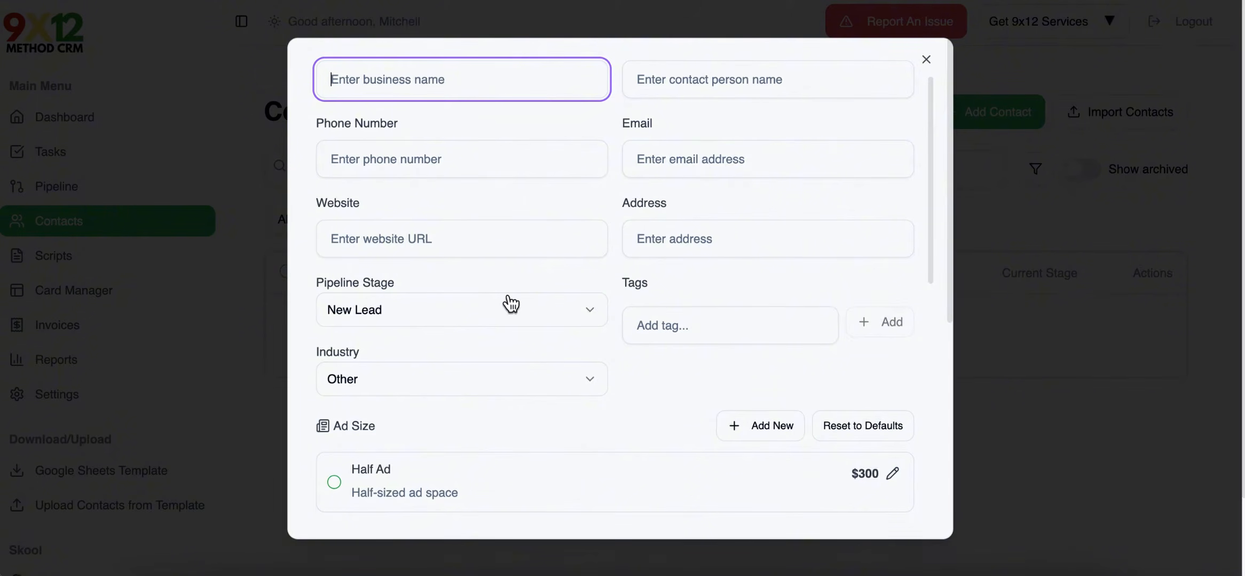
scroll(511, 303, down, 1)
click(703, 260)
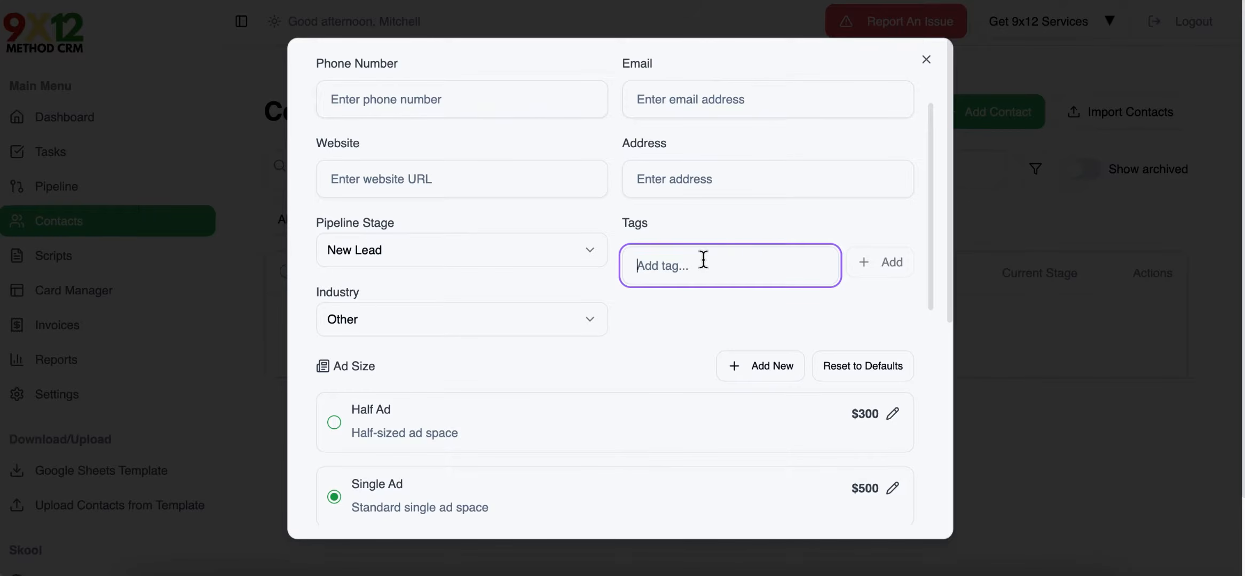
text(Boston)
click(880, 264)
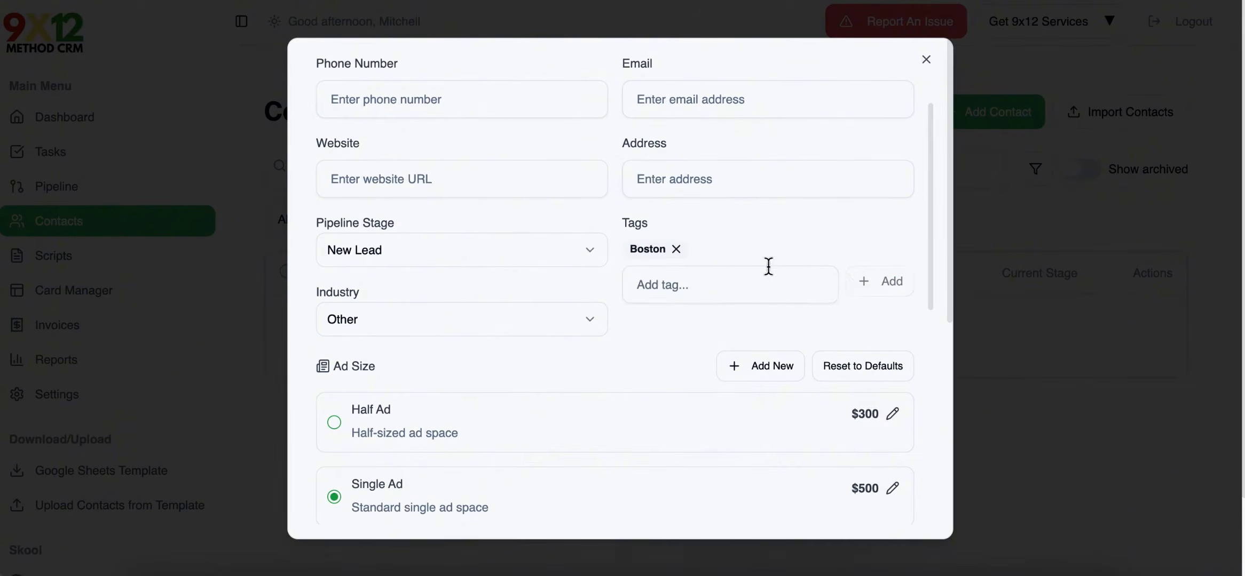
click(459, 252)
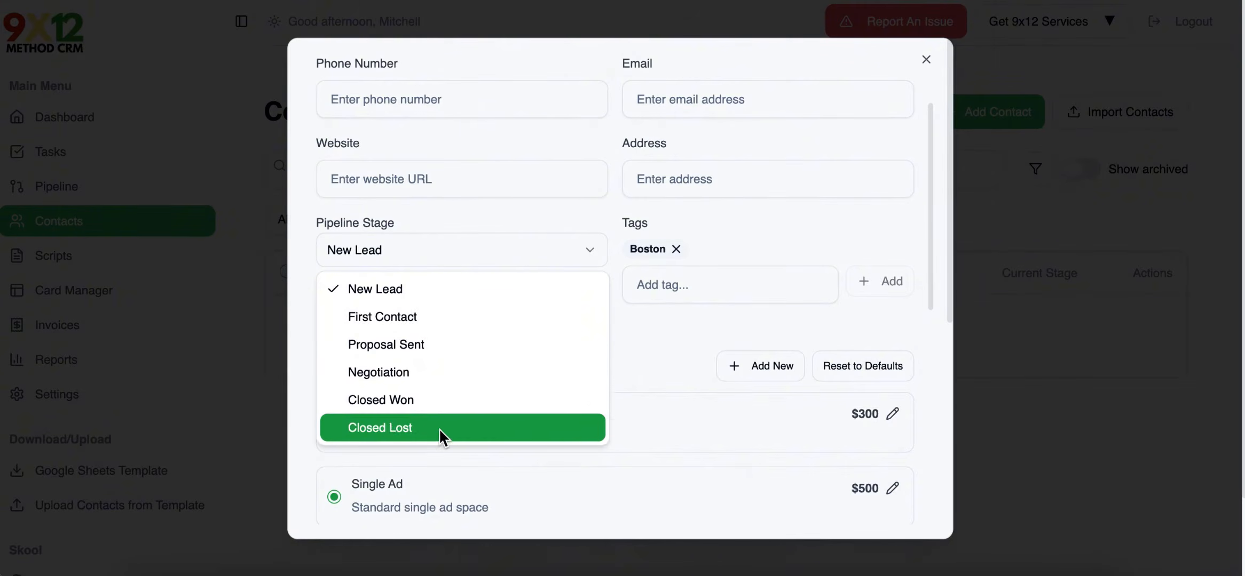
click(392, 291)
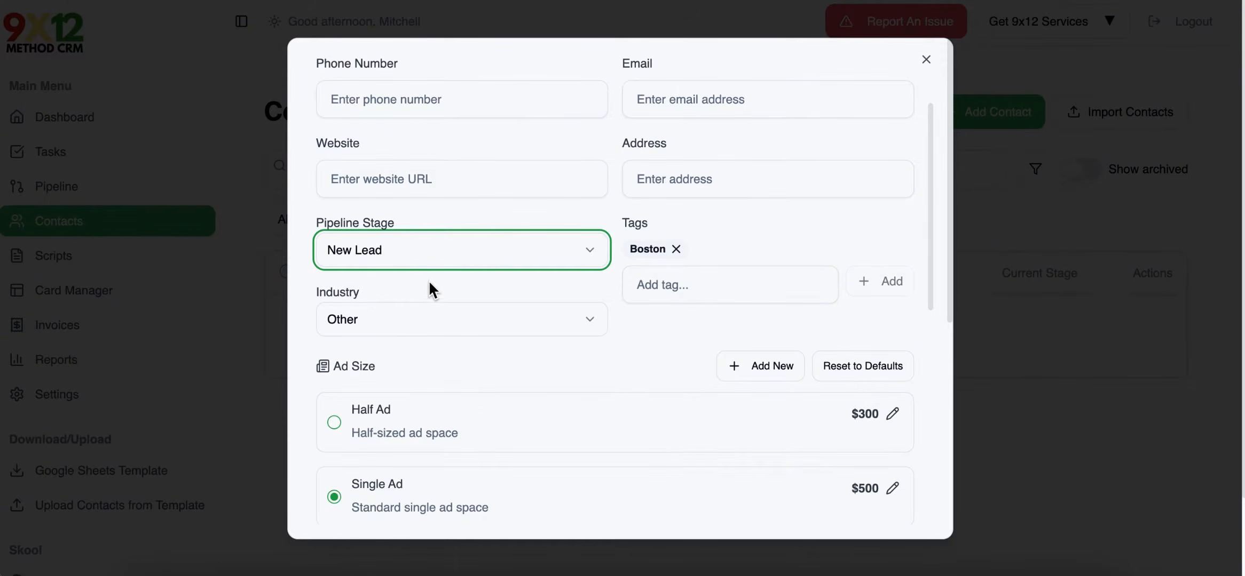
Try the Half Ad size, reselect Single Ad, and close the new contact form without saving.
scroll(547, 295, down, 4)
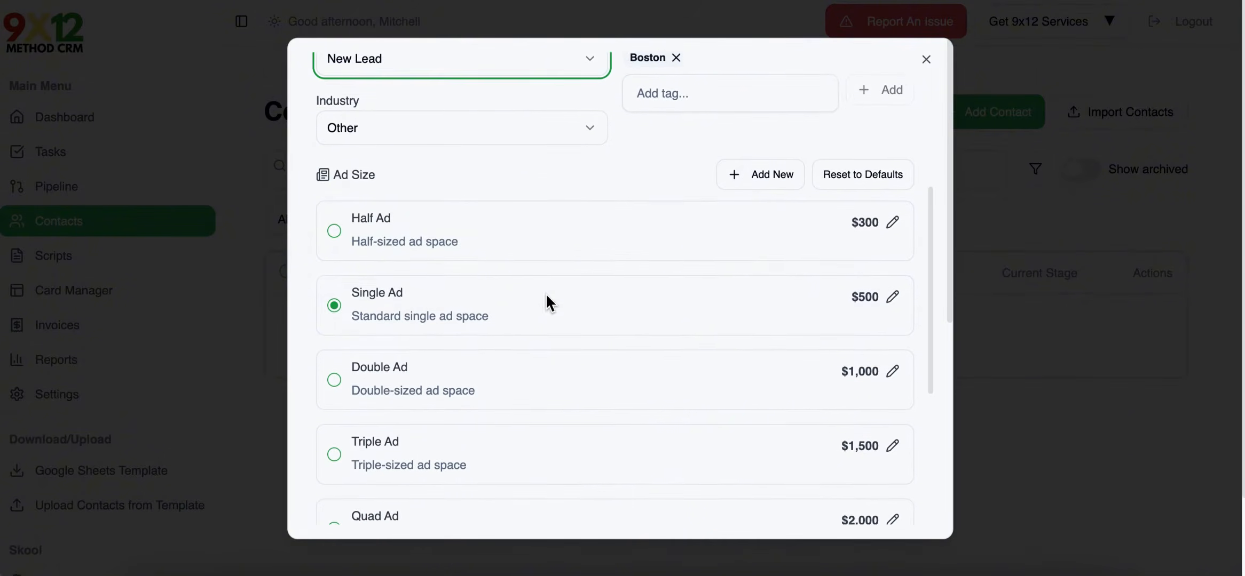
scroll(668, 240, down, 1)
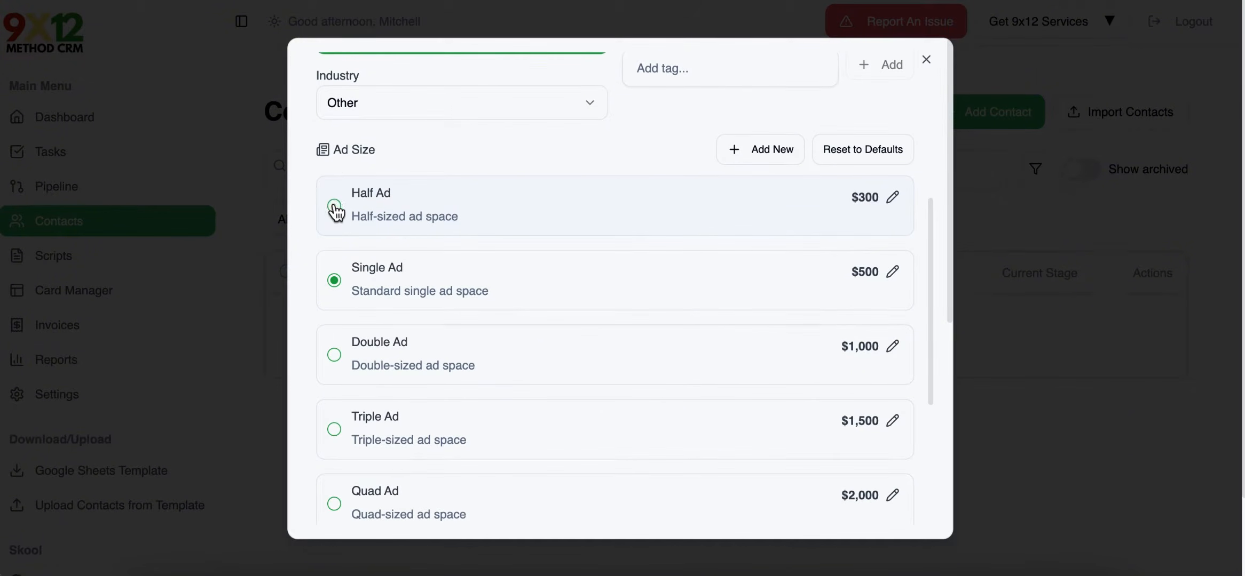
click(335, 207)
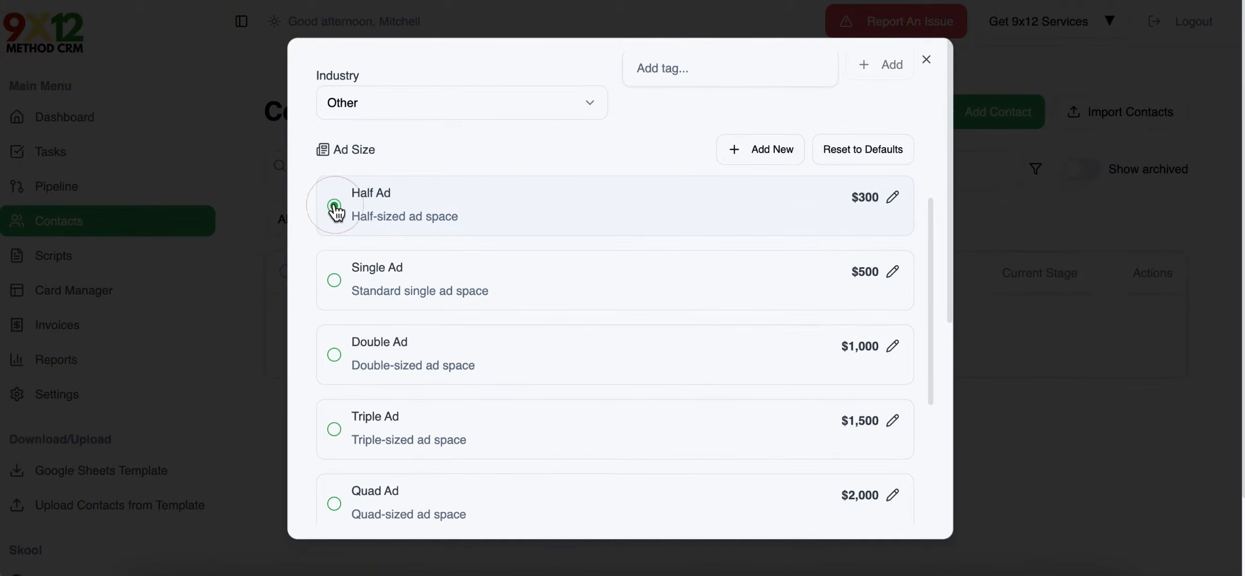
click(335, 283)
scroll(325, 277, down, 1)
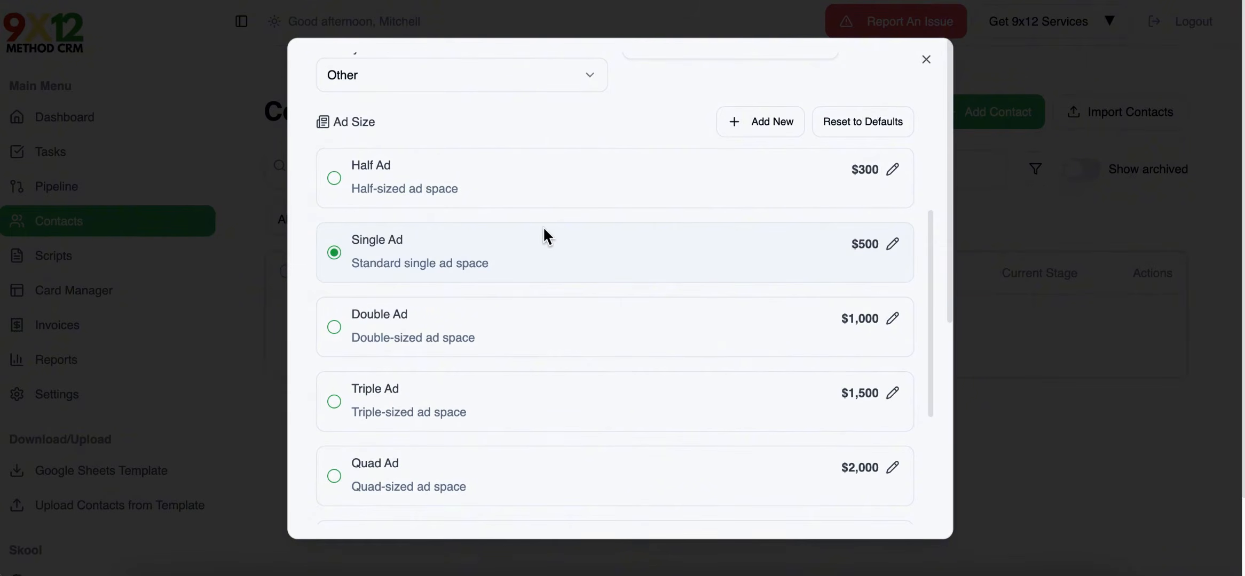
scroll(544, 237, up, 5)
scroll(542, 229, down, 10)
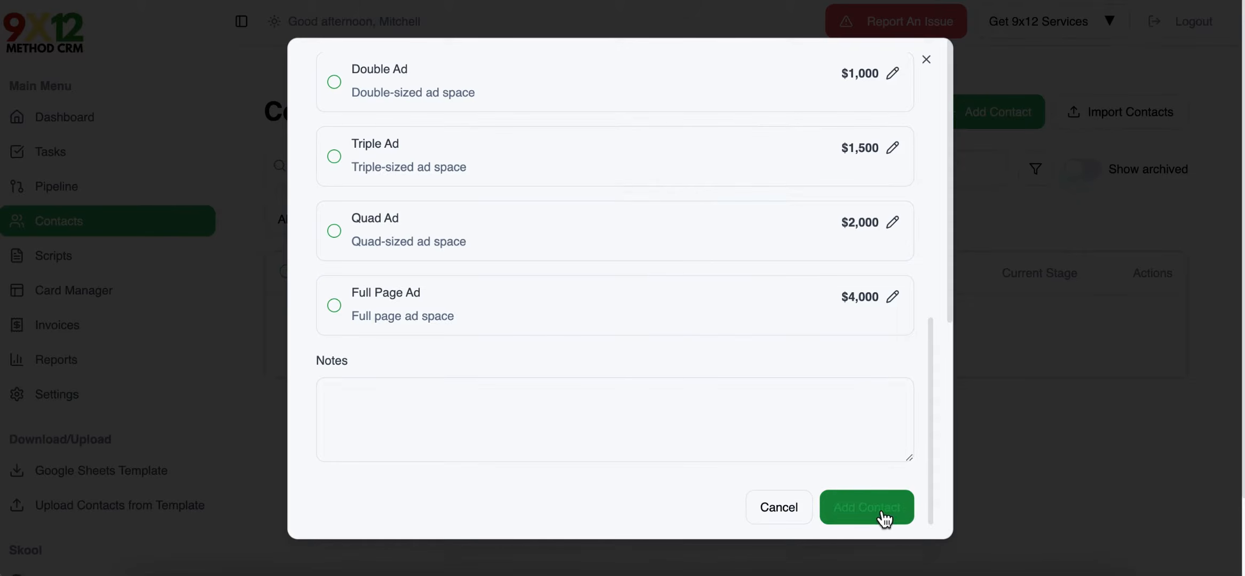
click(983, 140)
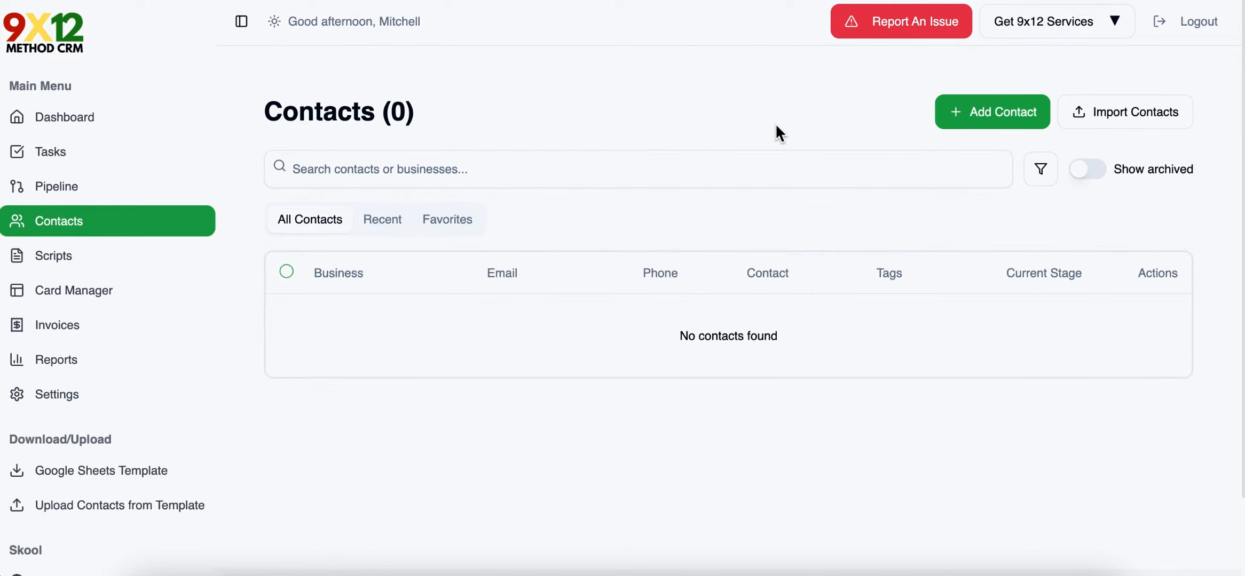
Open the contact import page and paste the copied Google Sheet URL as the import source.
click(1109, 109)
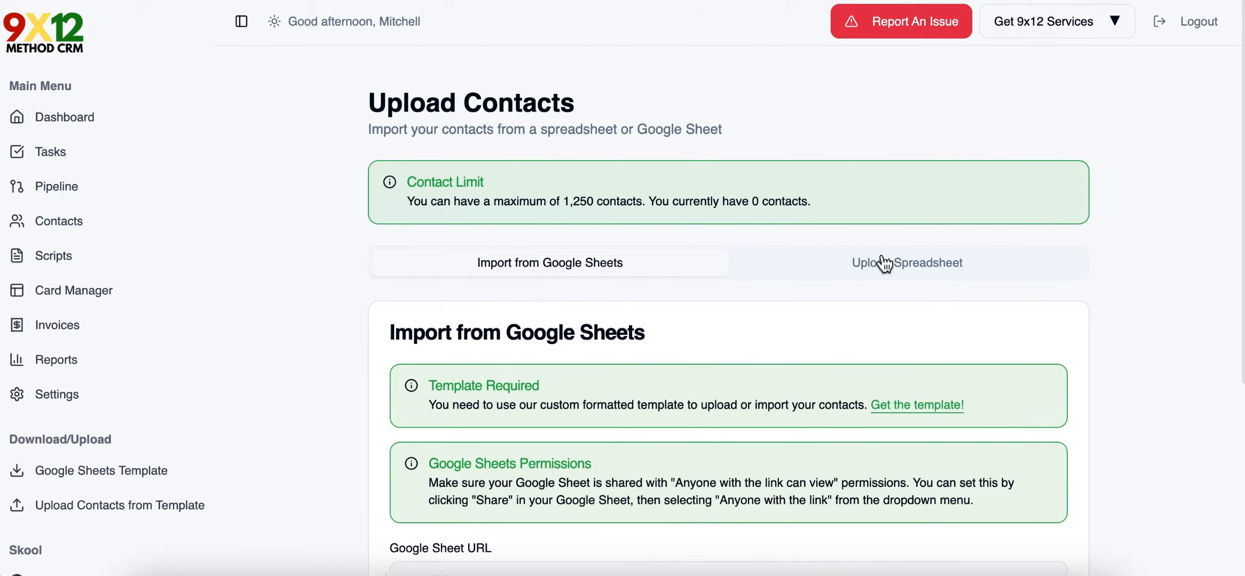
scroll(881, 254, down, 5)
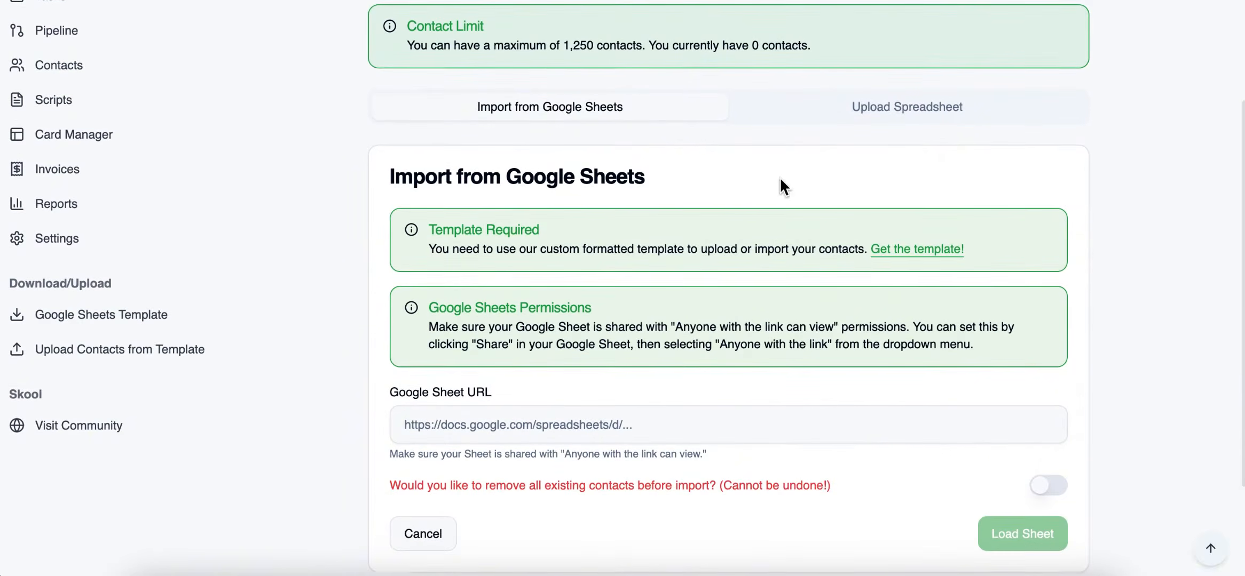
scroll(596, 278, down, 2)
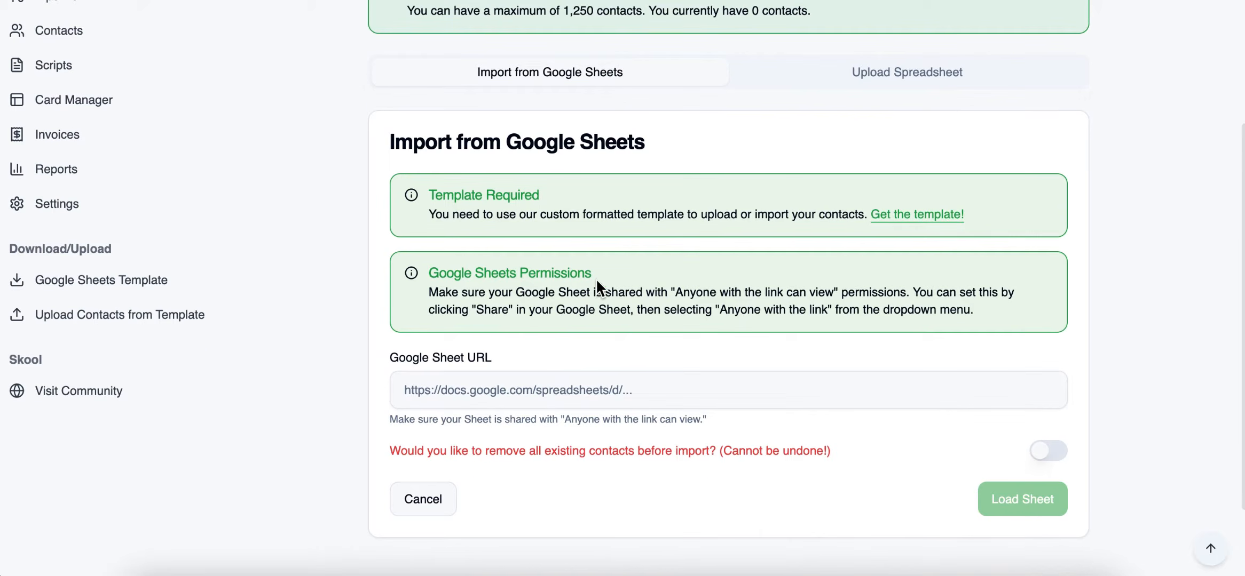
click(548, 392)
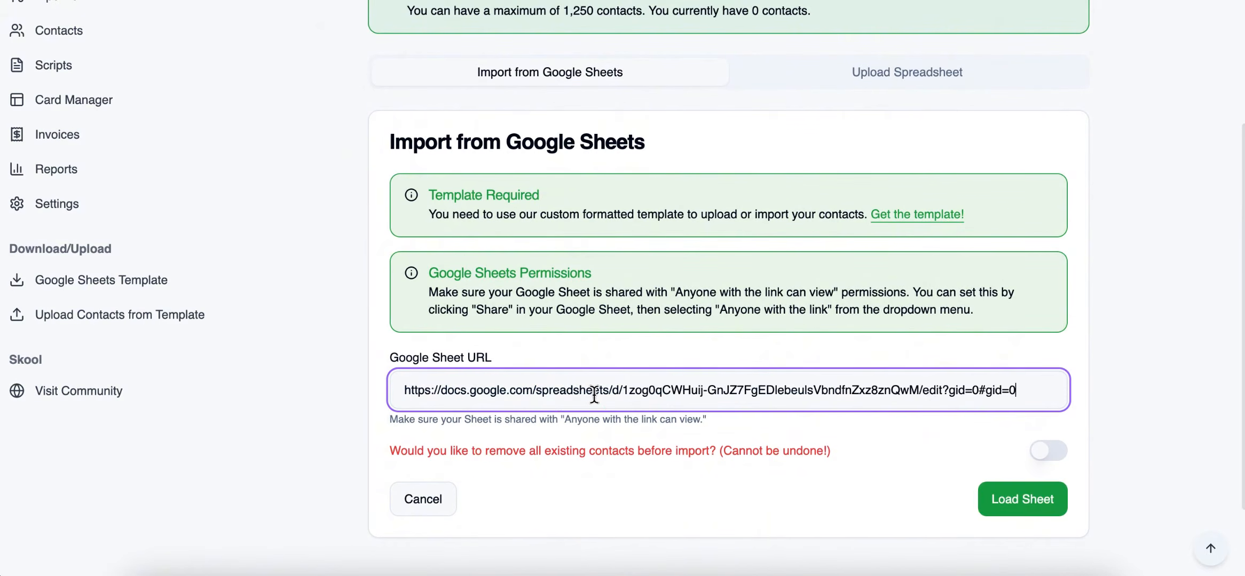
triple_click(648, 391)
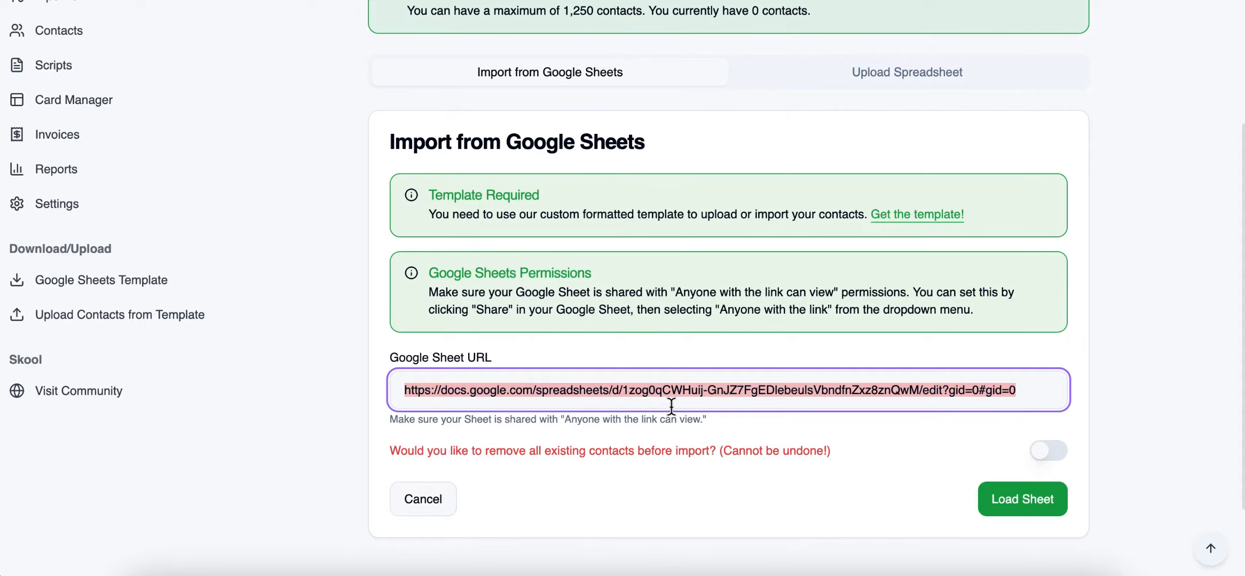
drag(558, 415, 698, 425)
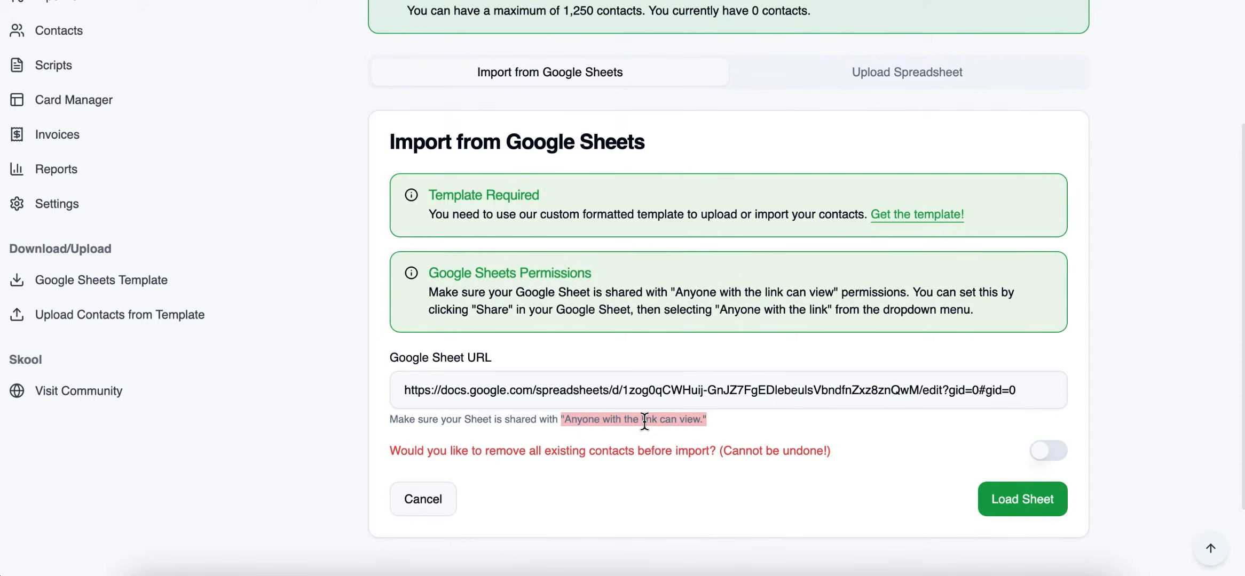
click(761, 423)
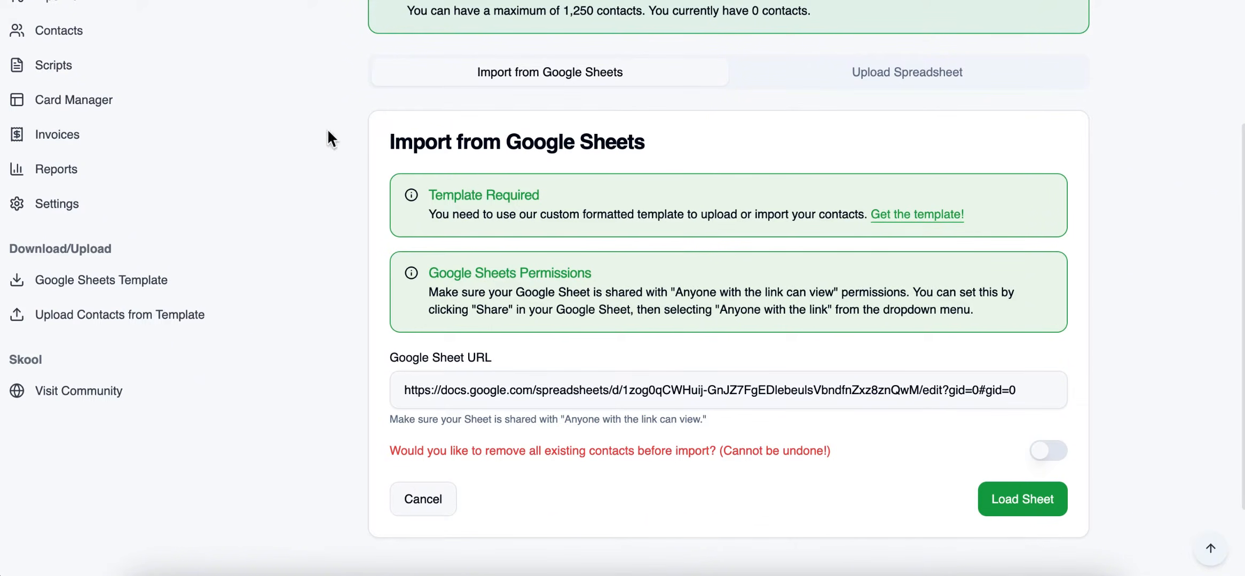
Turn the removal of all existing contacts before import on and back off.
click(1049, 454)
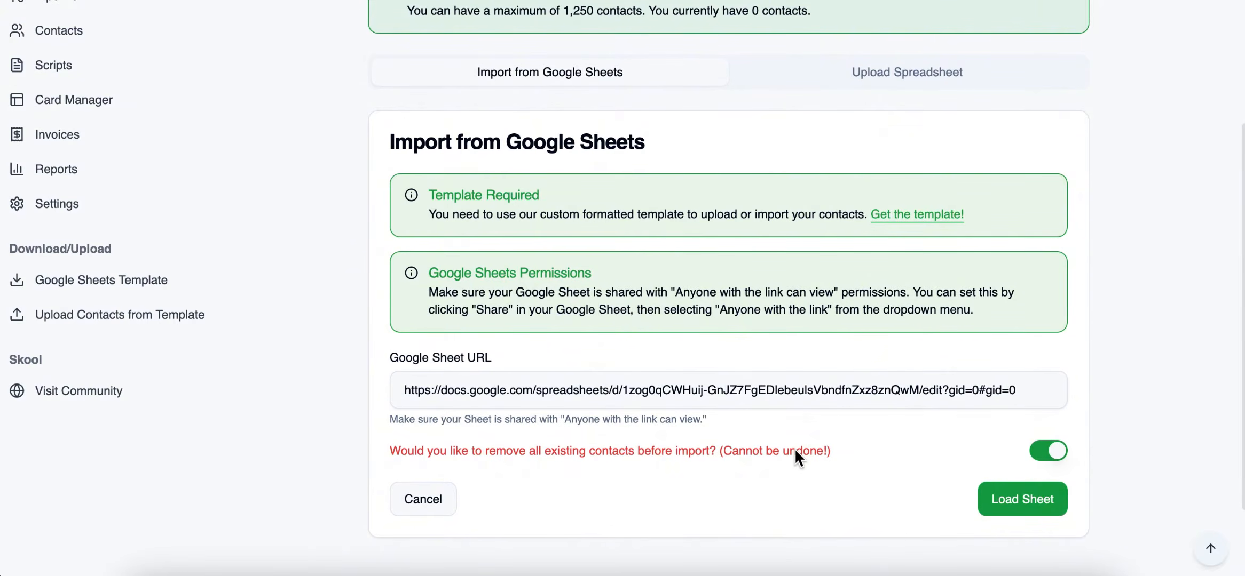
drag(750, 451, 817, 447)
click(895, 446)
click(1051, 457)
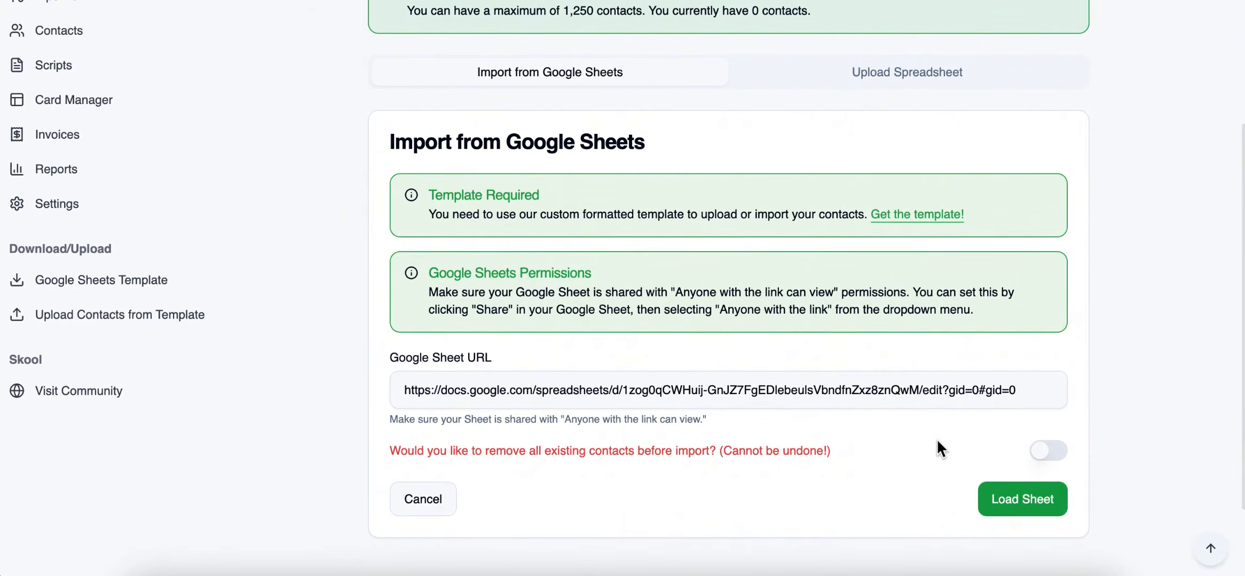
Load the Google Sheet, select Sheet1, and import its contacts.
click(1024, 503)
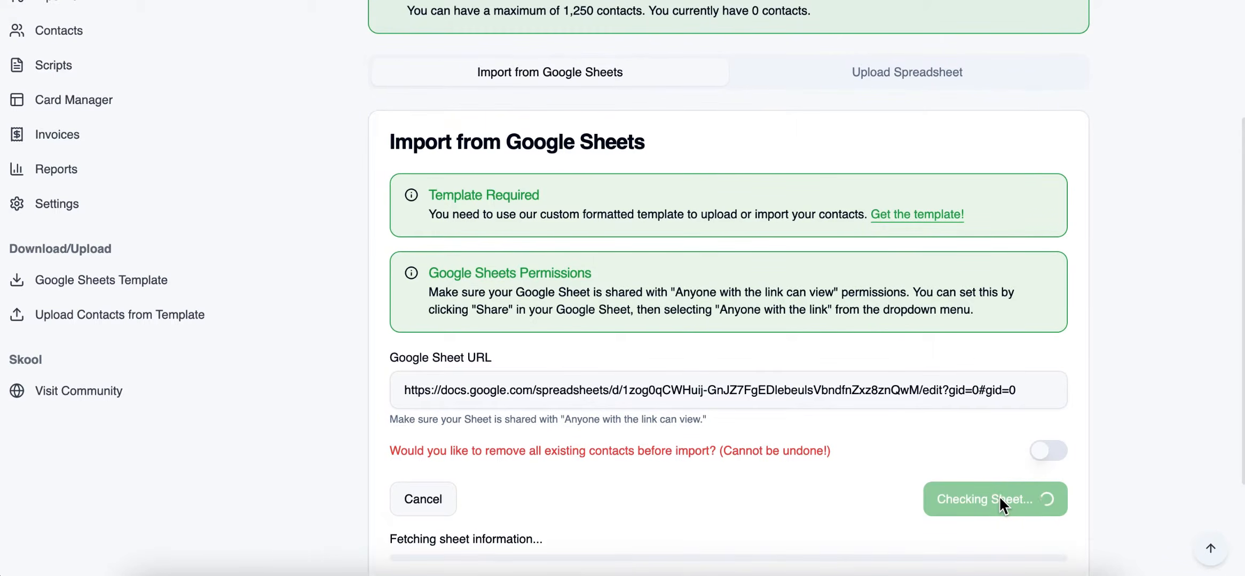
scroll(854, 427, down, 3)
click(760, 386)
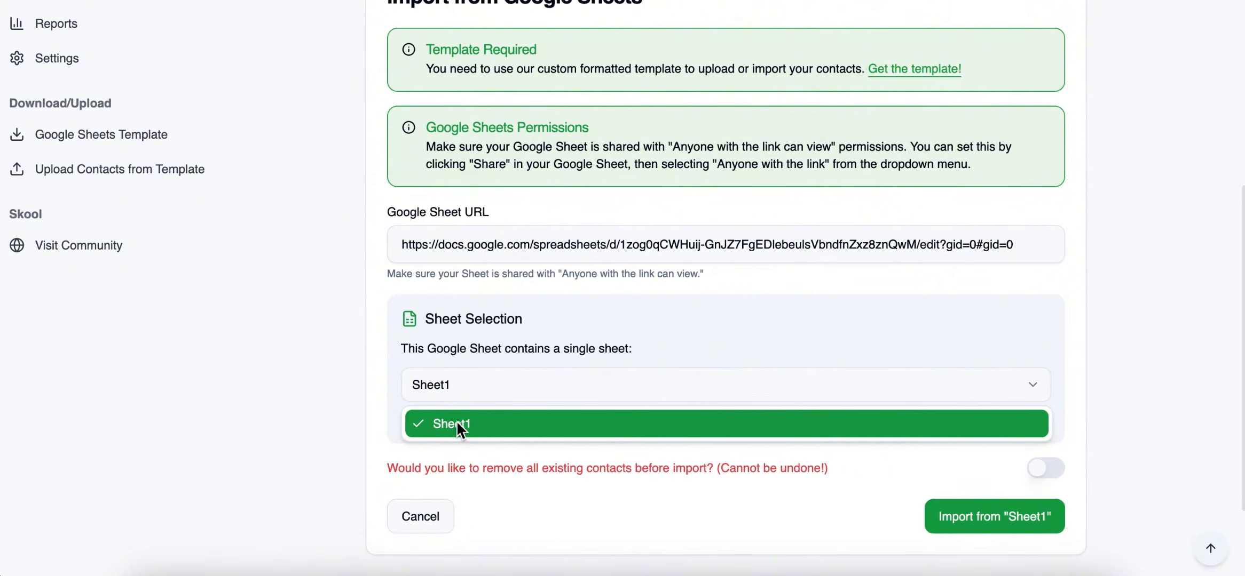
click(442, 422)
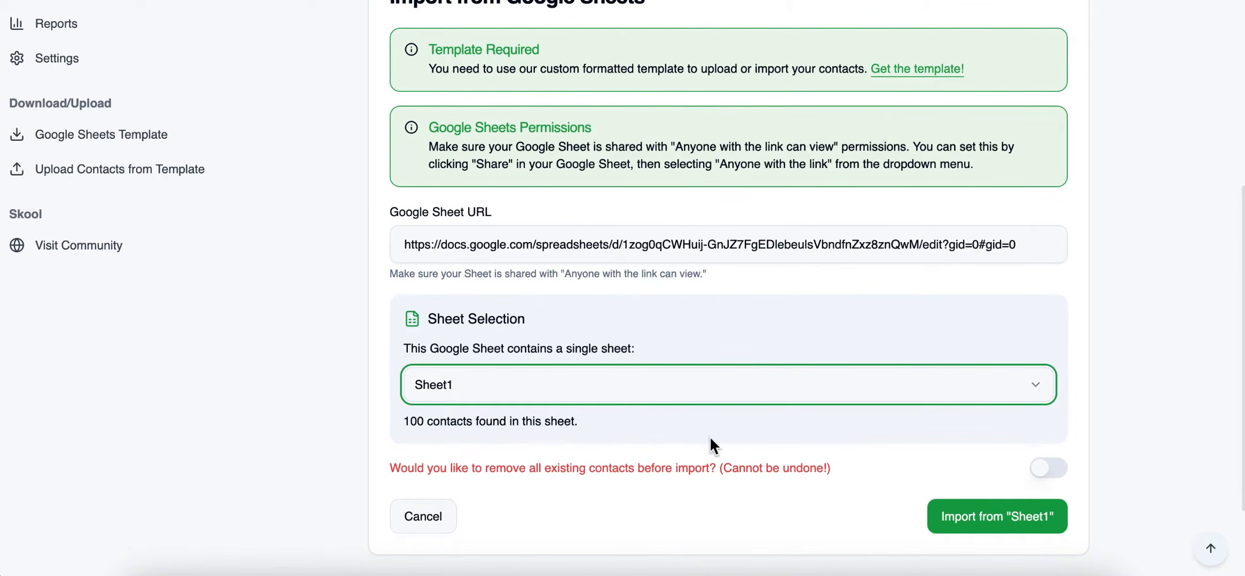
scroll(894, 394, down, 1)
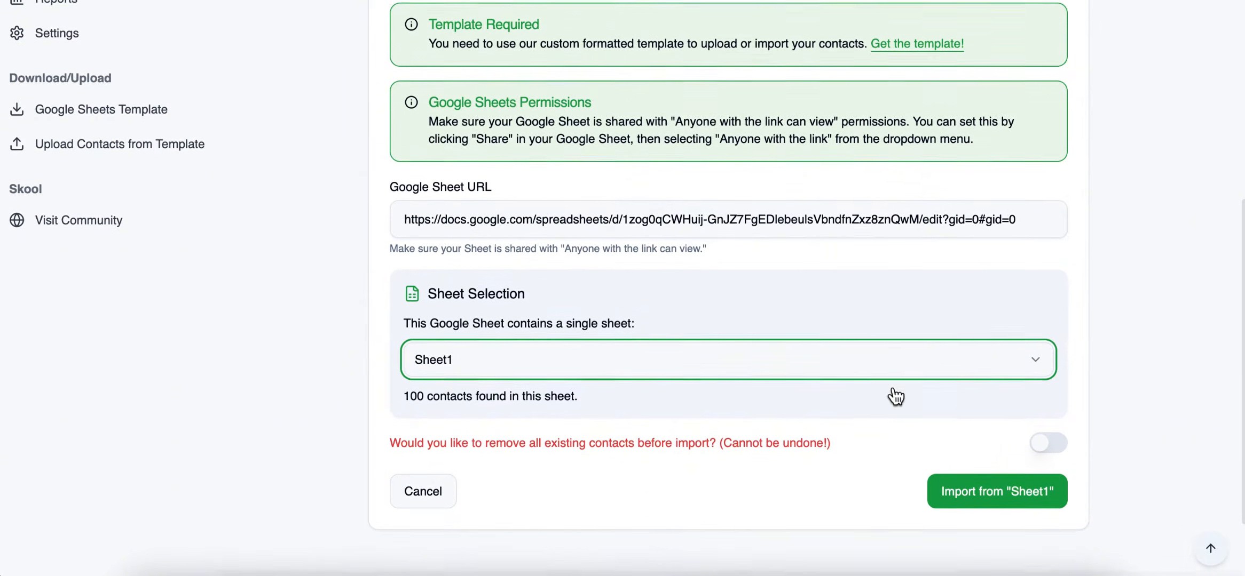
click(1004, 490)
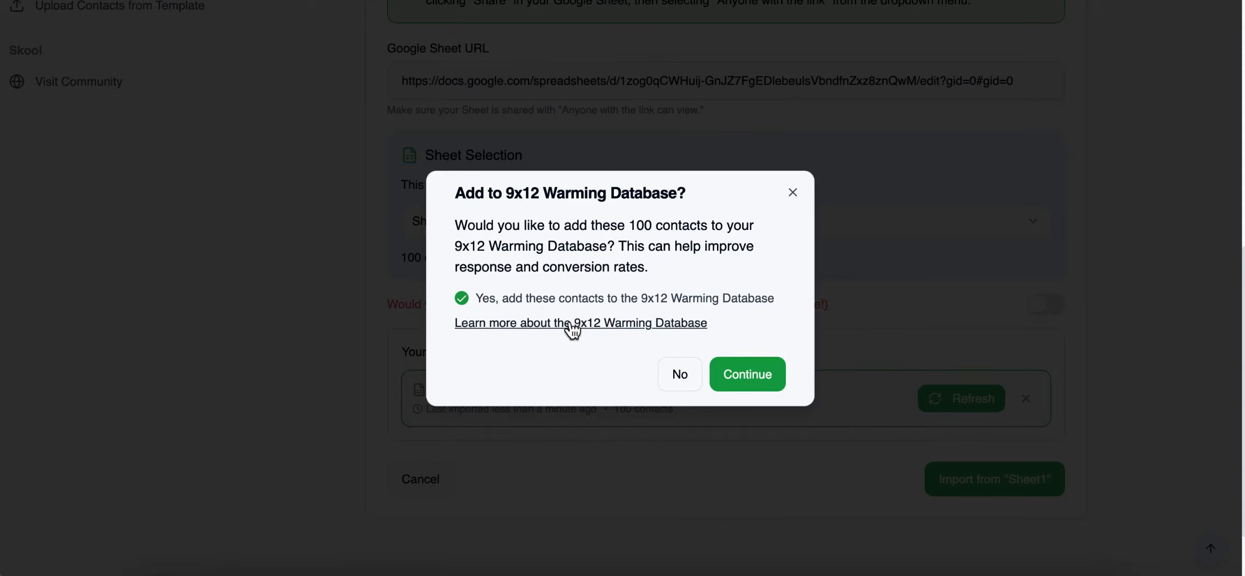
Decline adding the imported contacts to the 9x12 Warming Database and apply the tag York to them.
click(462, 299)
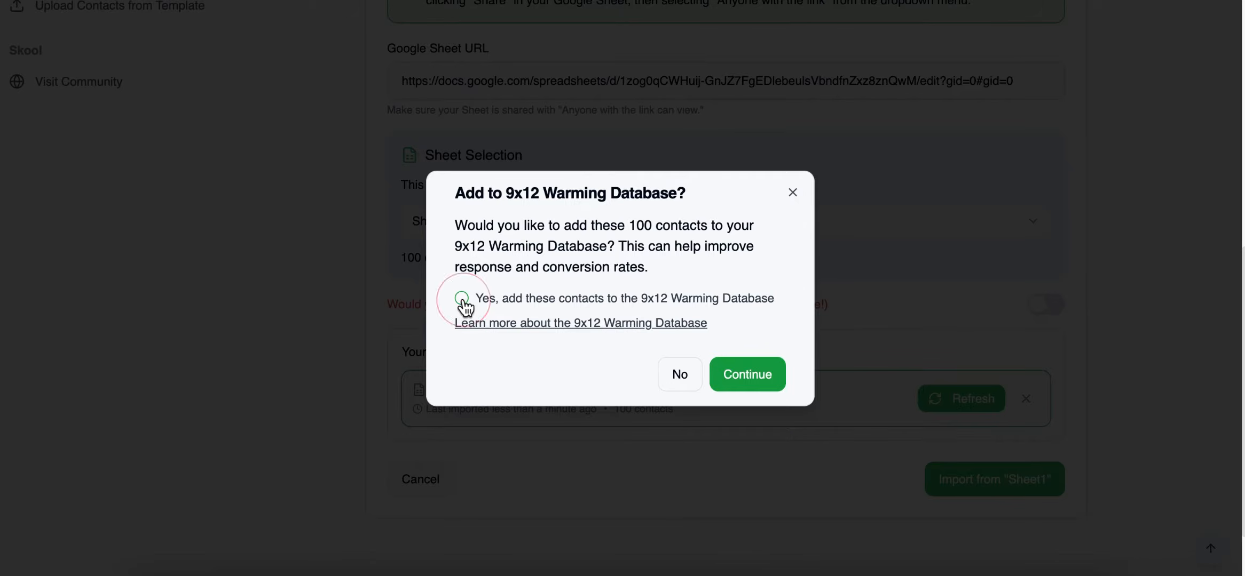
click(680, 380)
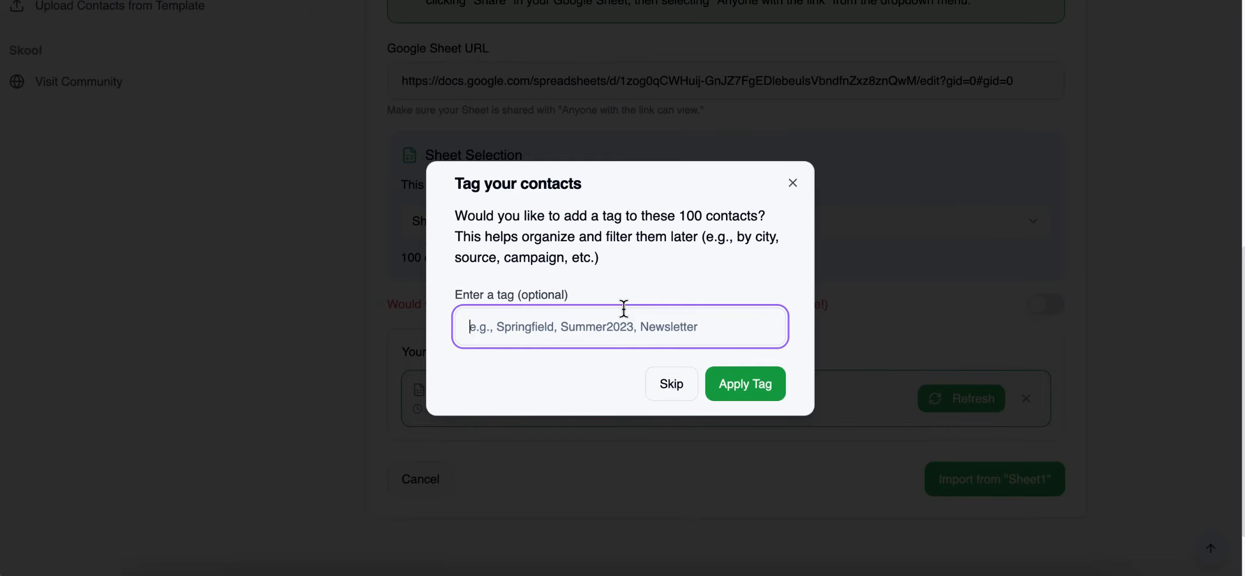
text(Y)
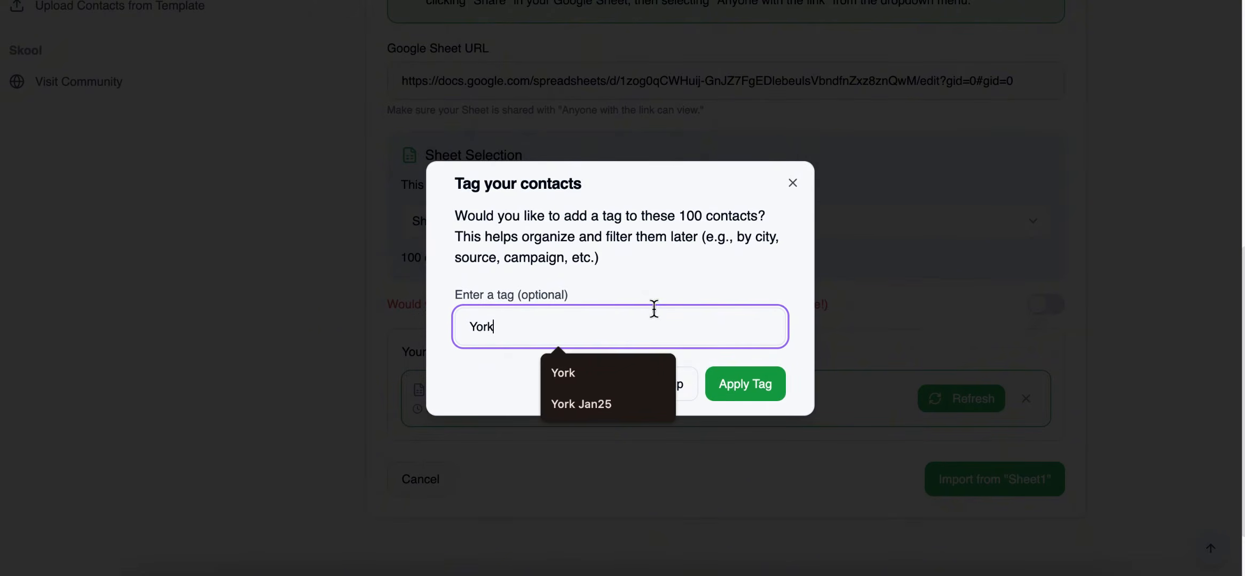
text(ork)
click(745, 385)
click(755, 334)
Return to the contact import page, switch to the Excel, CSV, ODS spreadsheet upload, and get the required template.
scroll(589, 256, up, 5)
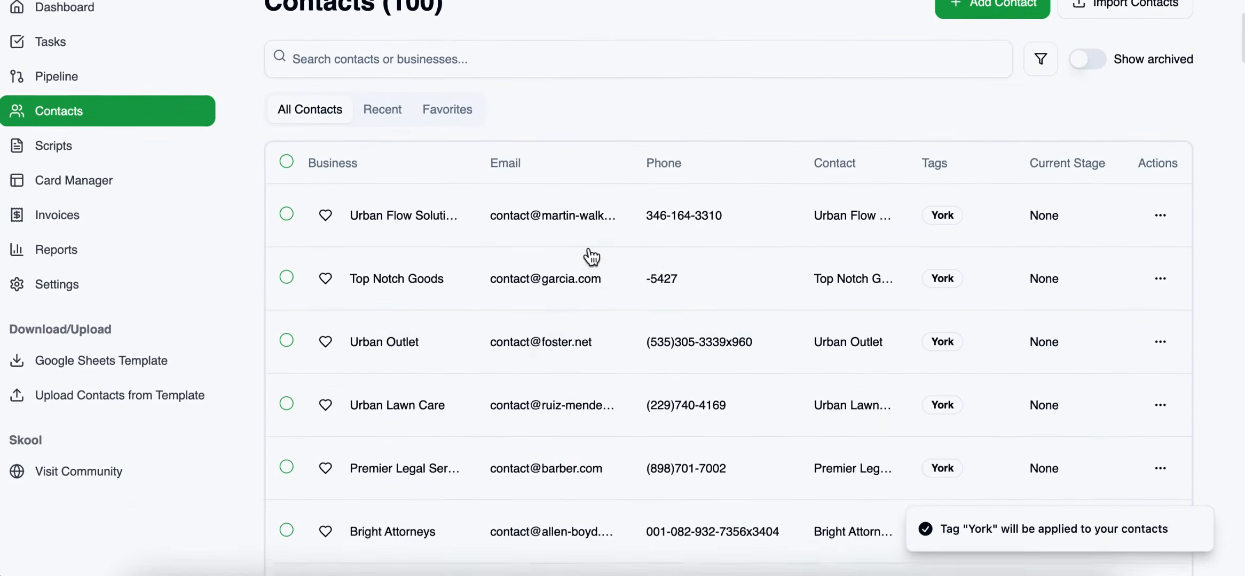
scroll(589, 255, up, 2)
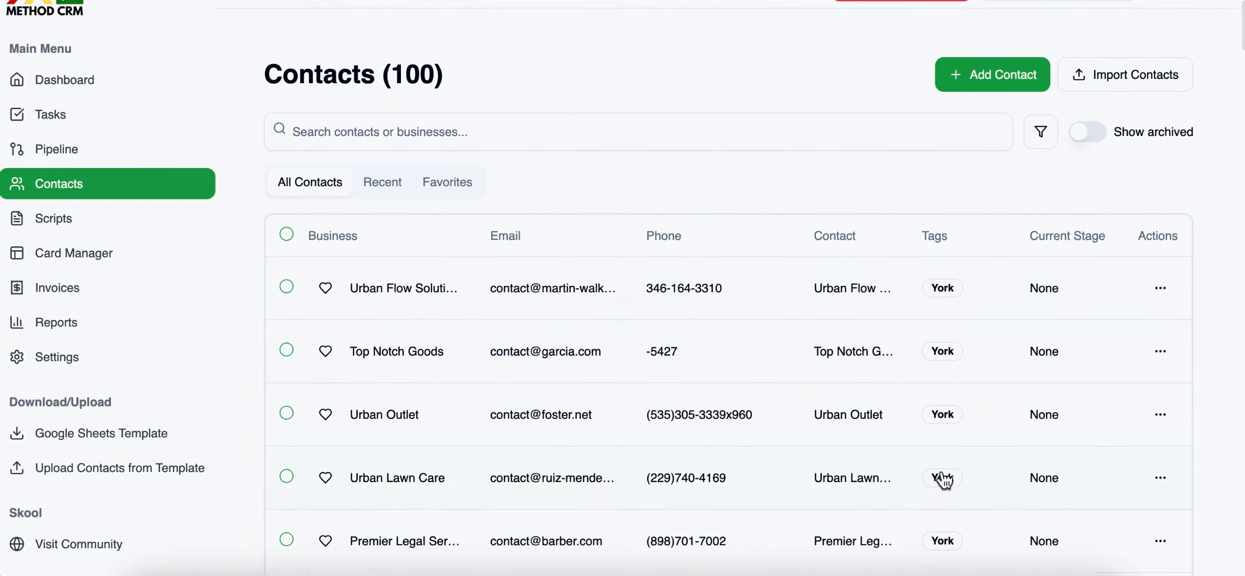
scroll(906, 325, up, 1)
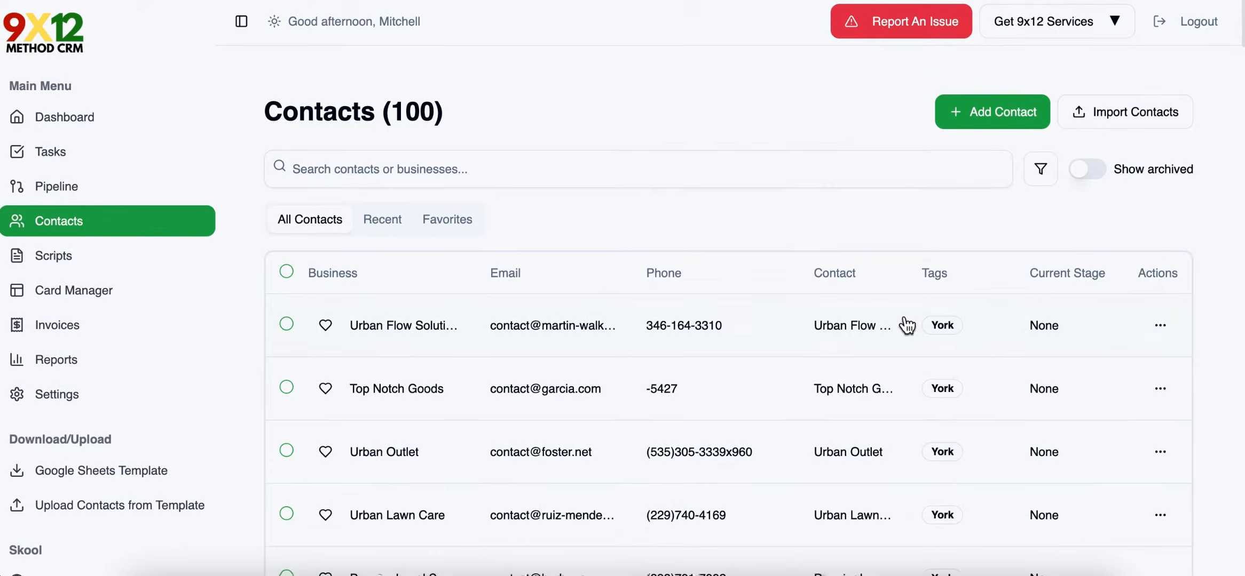
click(1100, 112)
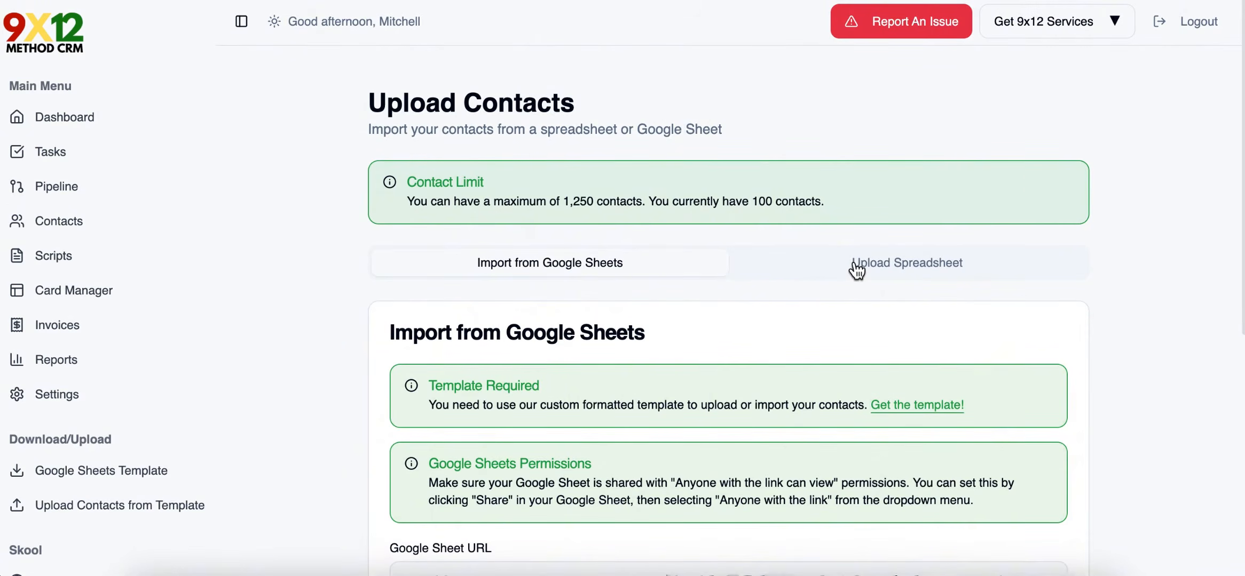
scroll(865, 256, down, 3)
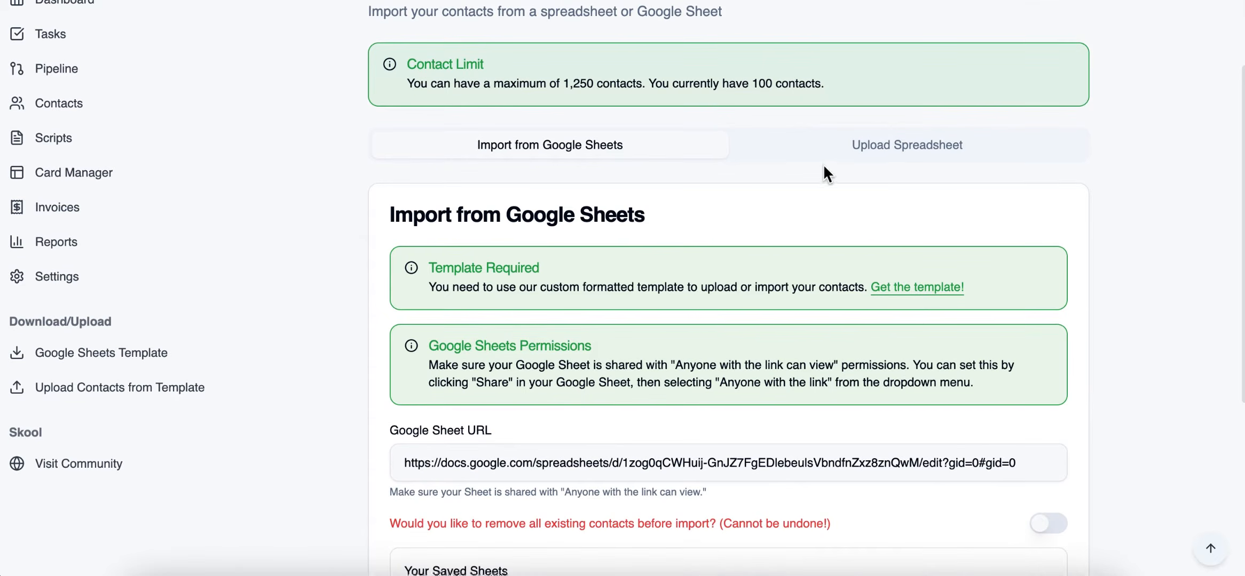
click(908, 144)
scroll(792, 292, down, 3)
mouse_move(1241, 257)
mouse_down()
mouse_move(964, 261)
mouse_move(1241, 267)
mouse_up()
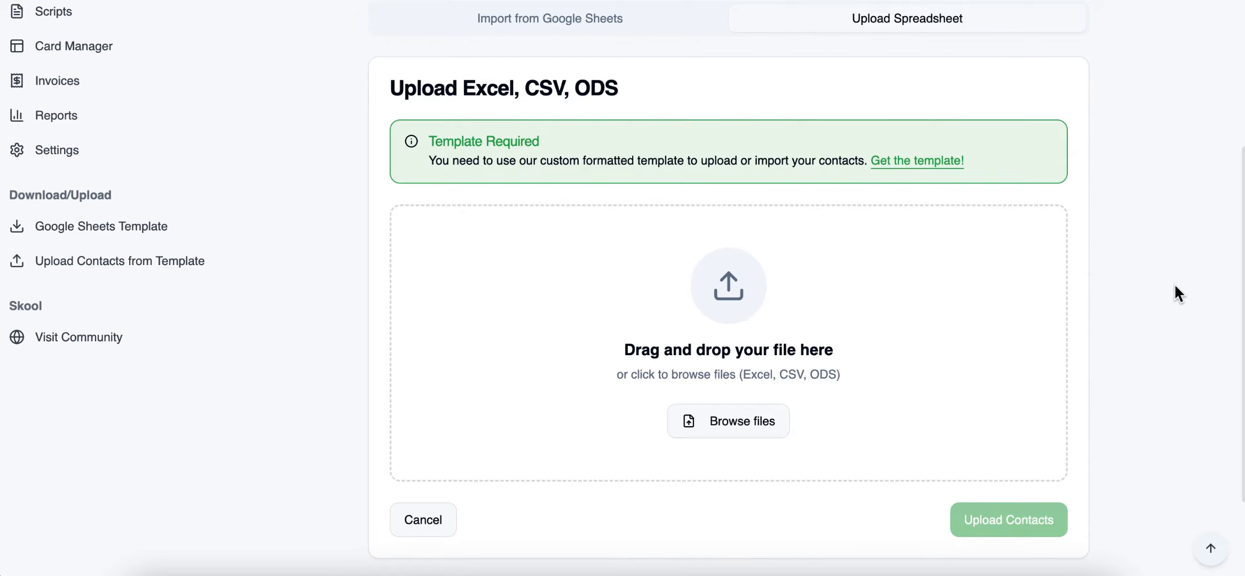
click(930, 156)
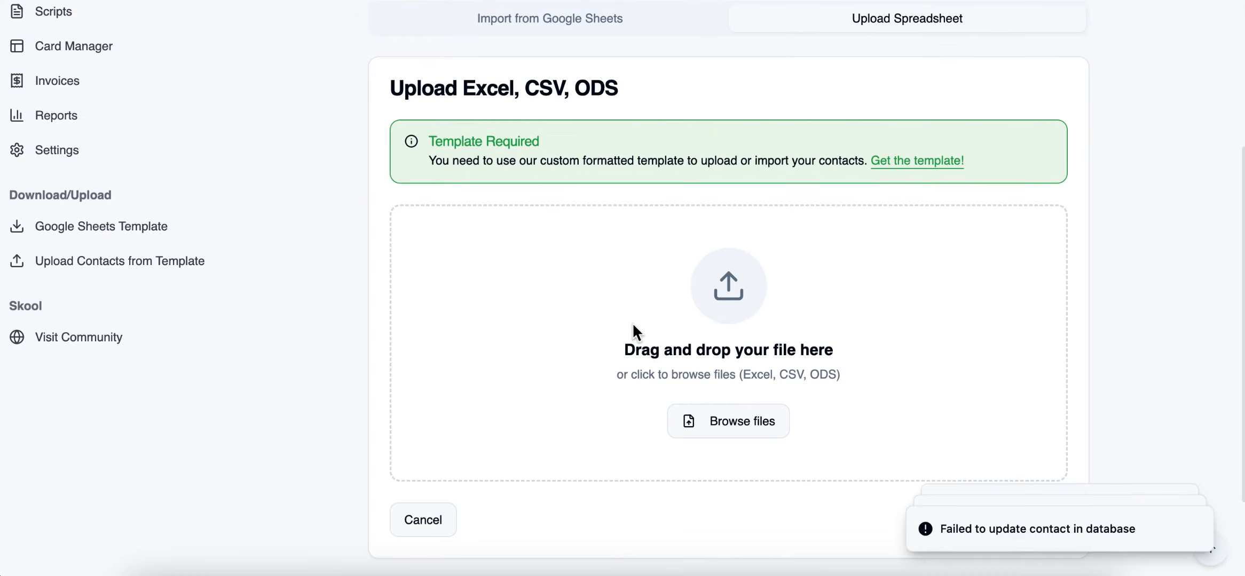
Return to the contacts list, search it for "urb", and clear the search.
scroll(635, 315, up, 3)
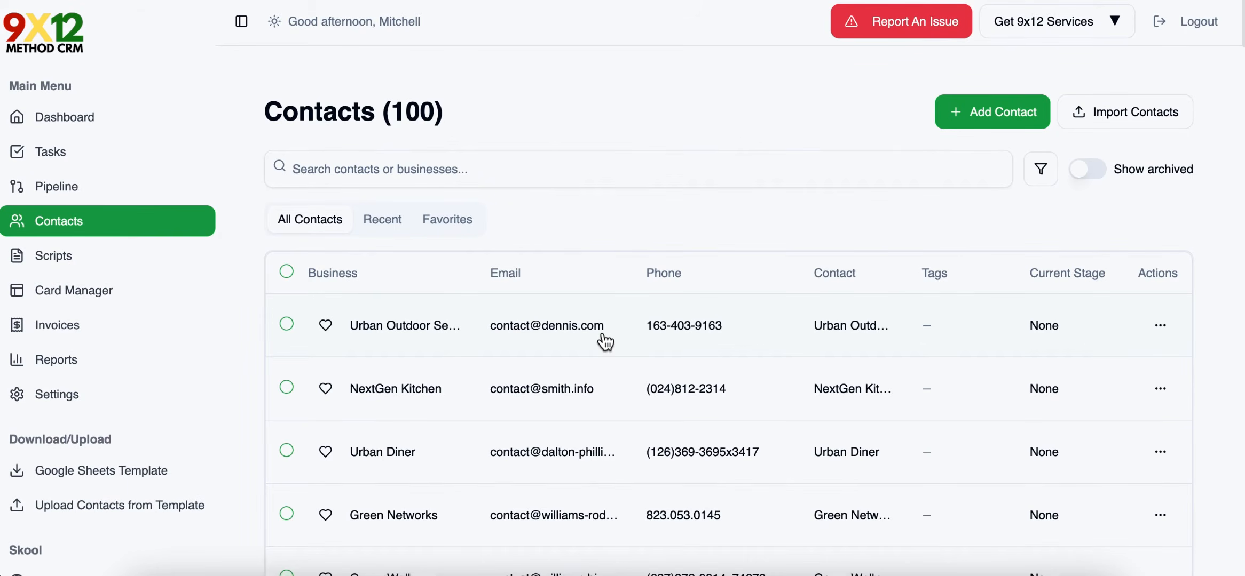
scroll(604, 342, down, 1)
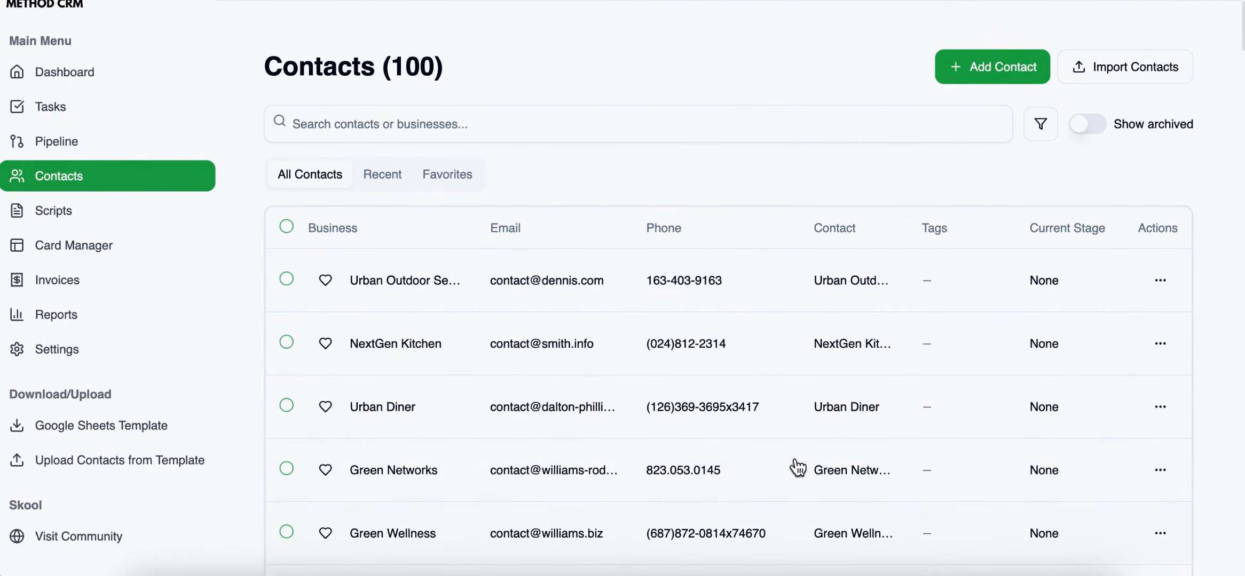
scroll(564, 275, up, 1)
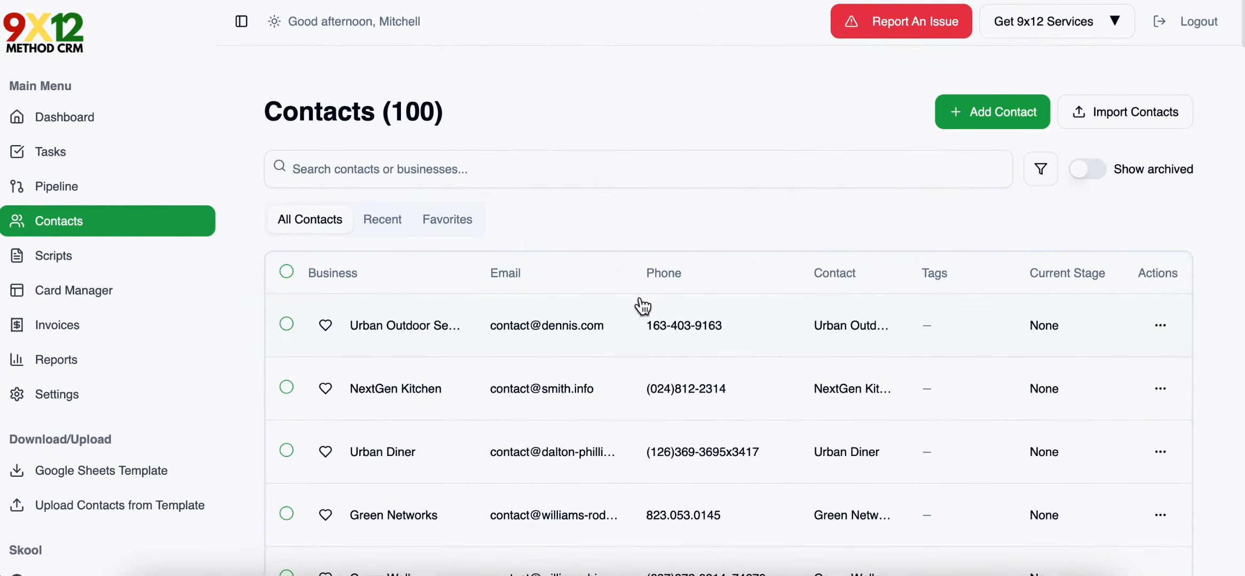
click(395, 162)
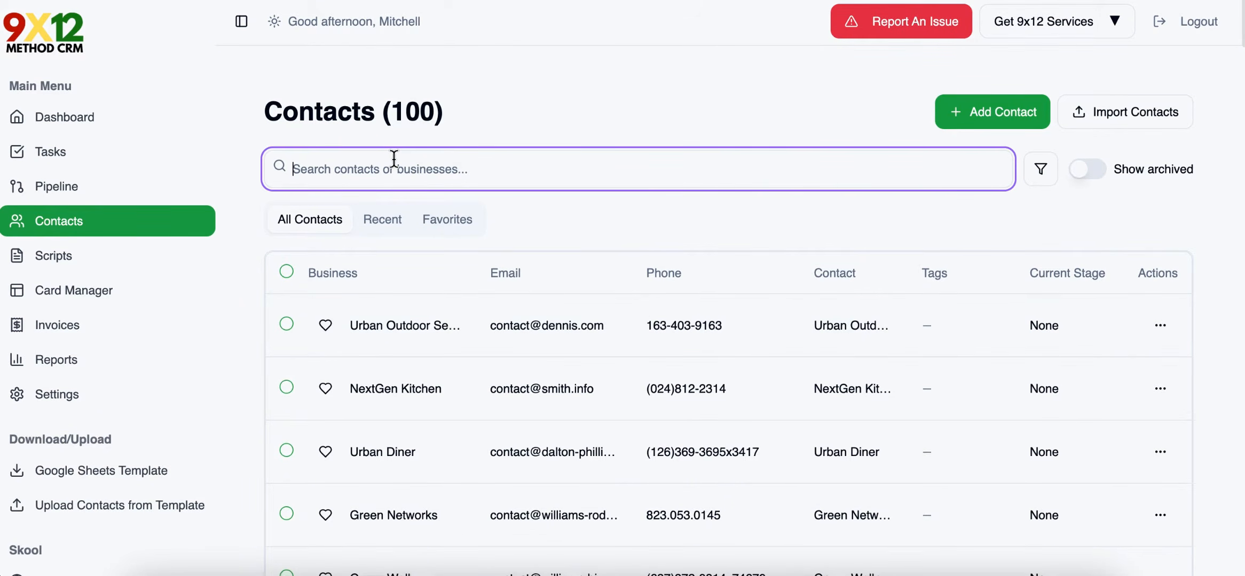
text(urban)
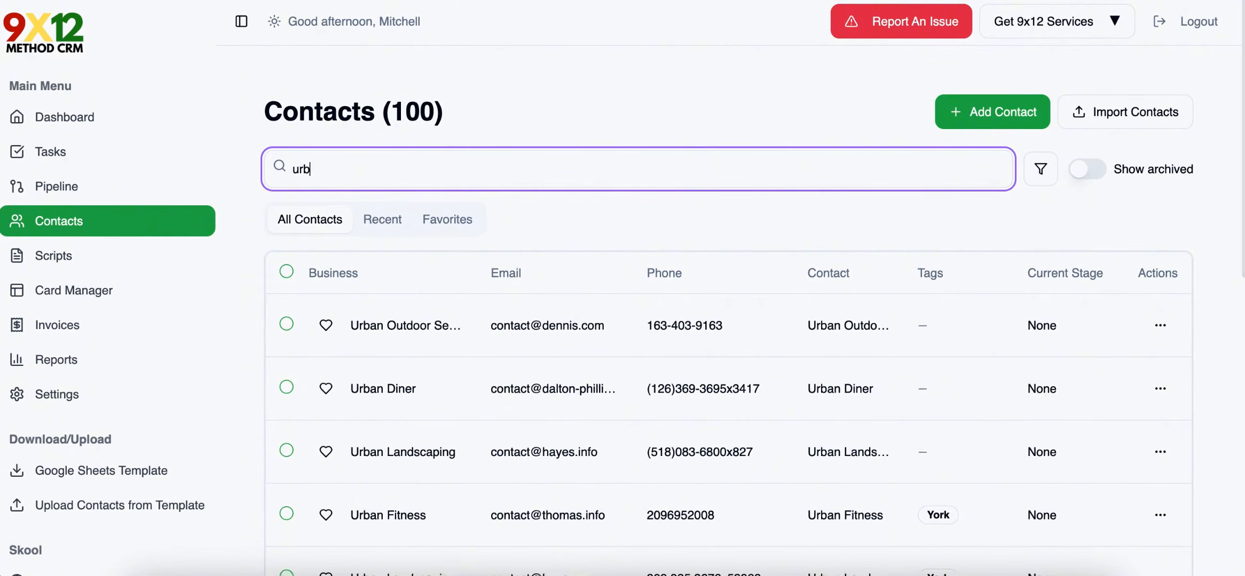
key(BackSpace)
key(BackSpace)
key(BackSpace)
Review the contact filter options for tag, pipeline stage, and industry, leaving them all unfiltered.
click(1042, 170)
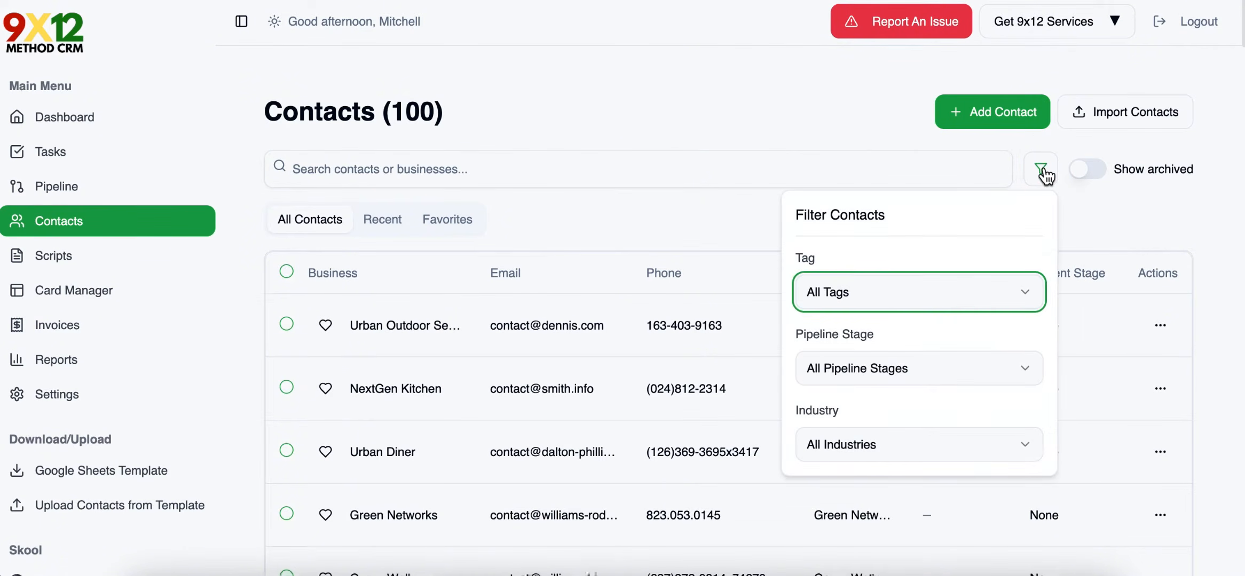
click(890, 289)
click(902, 378)
click(903, 377)
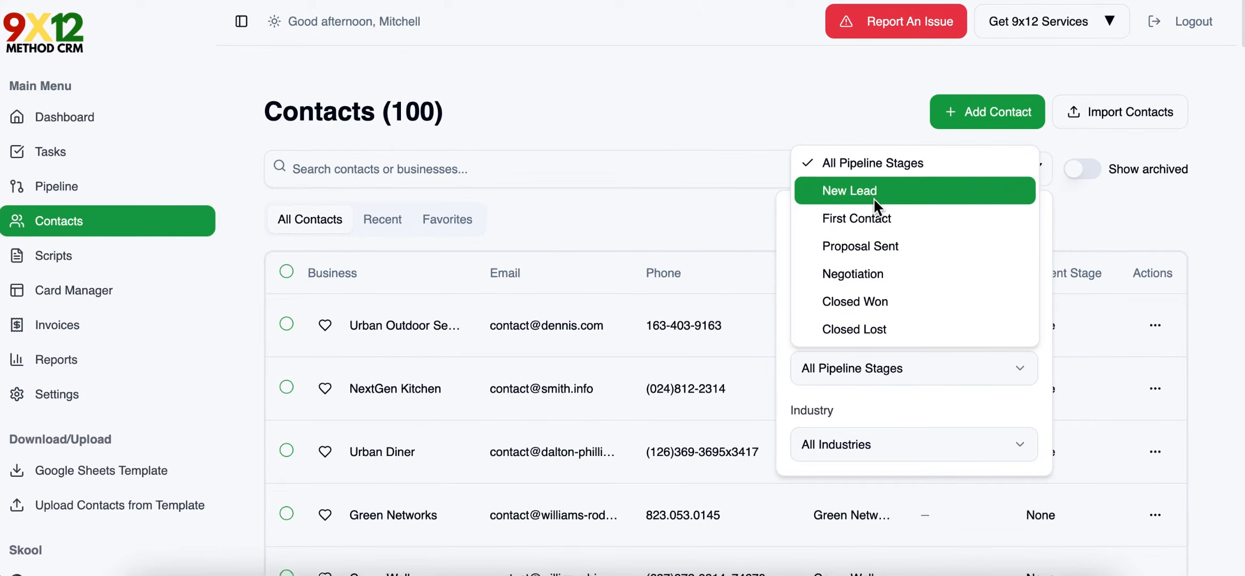
click(914, 408)
click(900, 444)
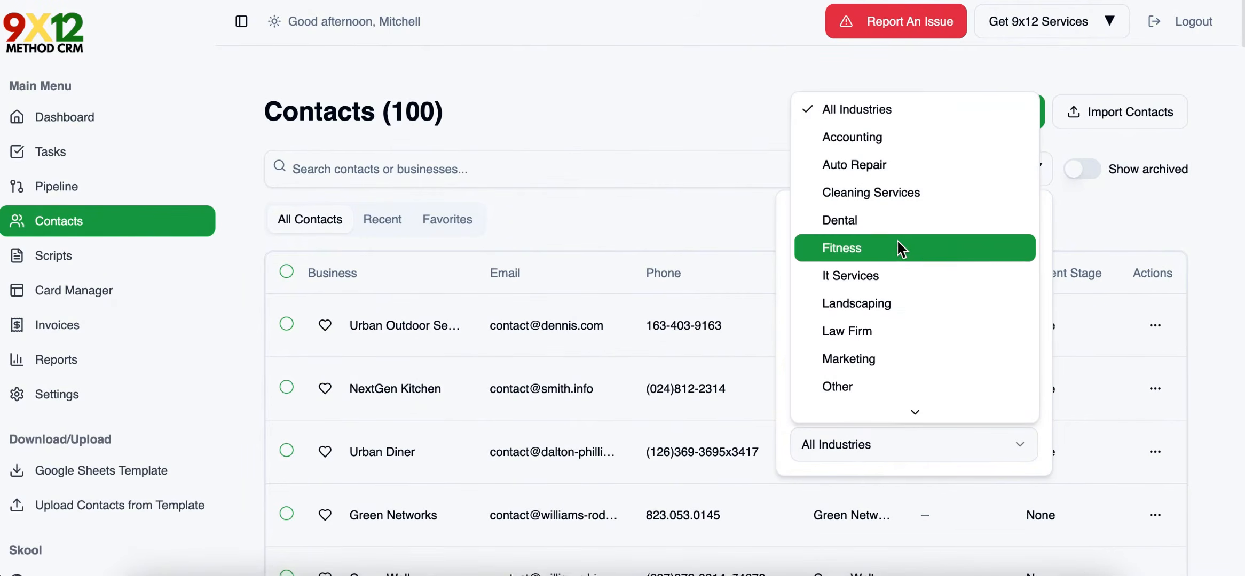
click(855, 111)
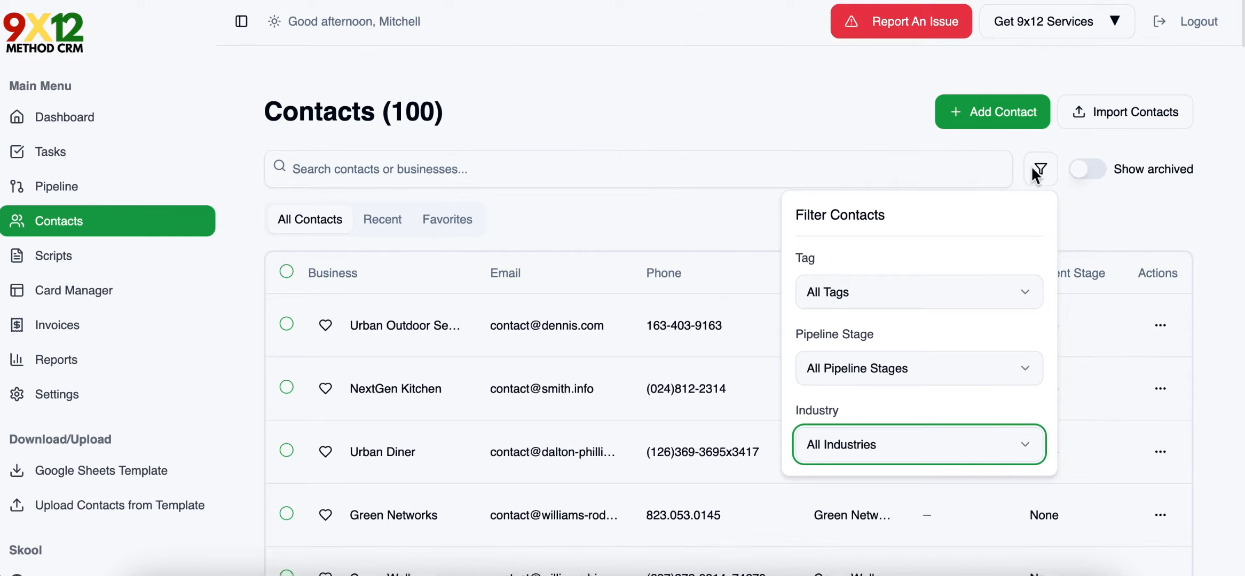
click(1089, 202)
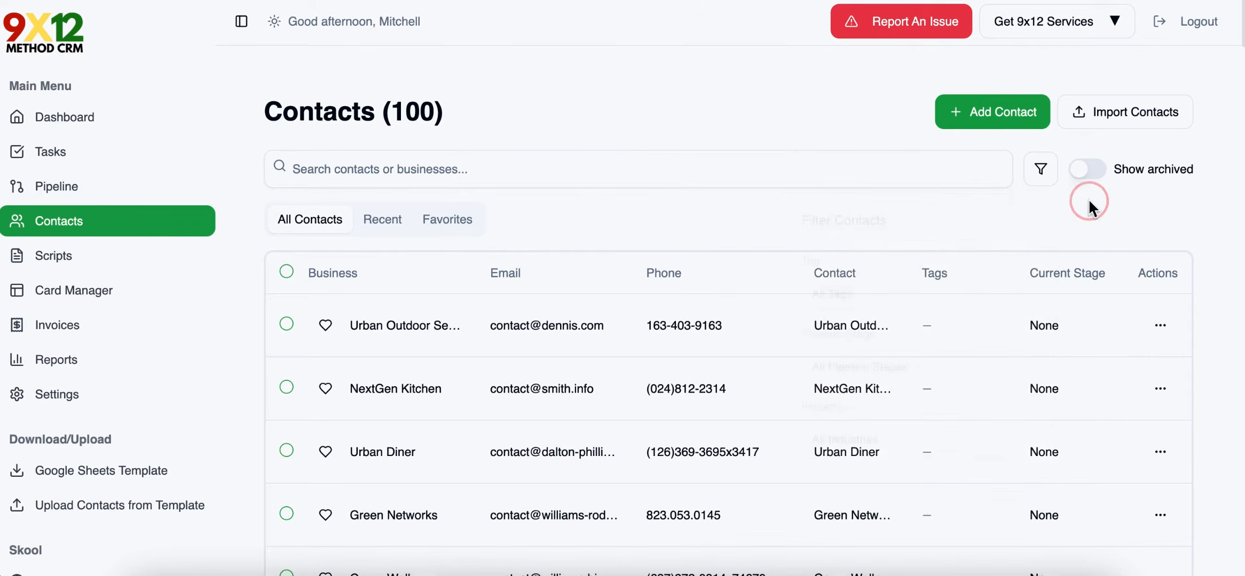
Mark Urban Outdoor Services as a favorite, check the Favorites list, and return to all contacts.
click(330, 324)
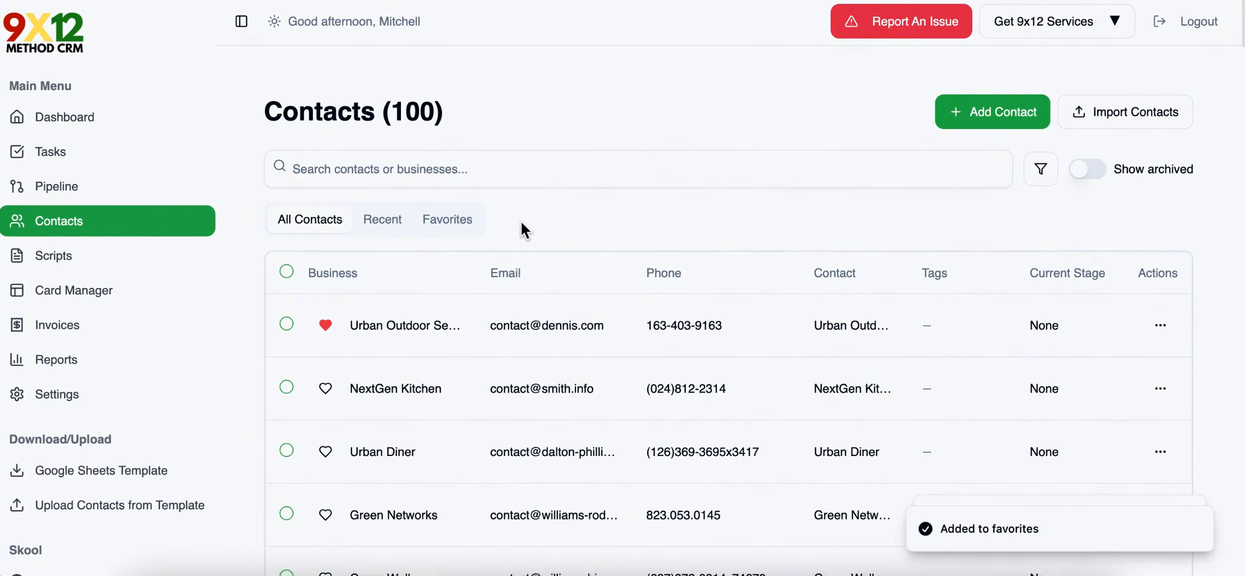
click(428, 221)
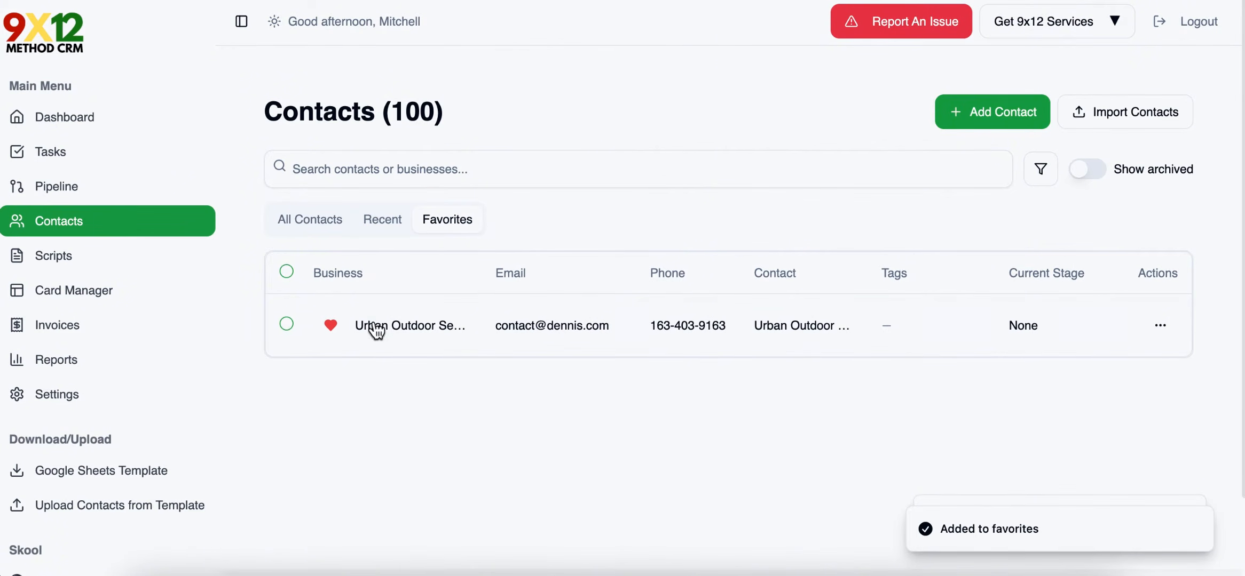
click(323, 219)
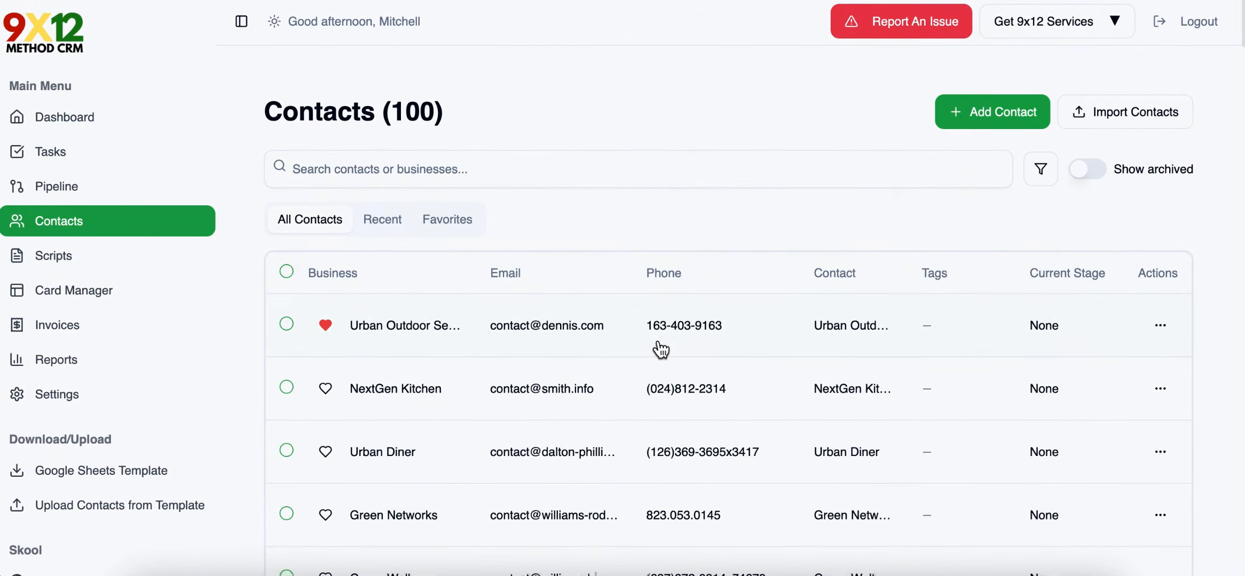
Select all contacts at once and deselect them again.
click(287, 271)
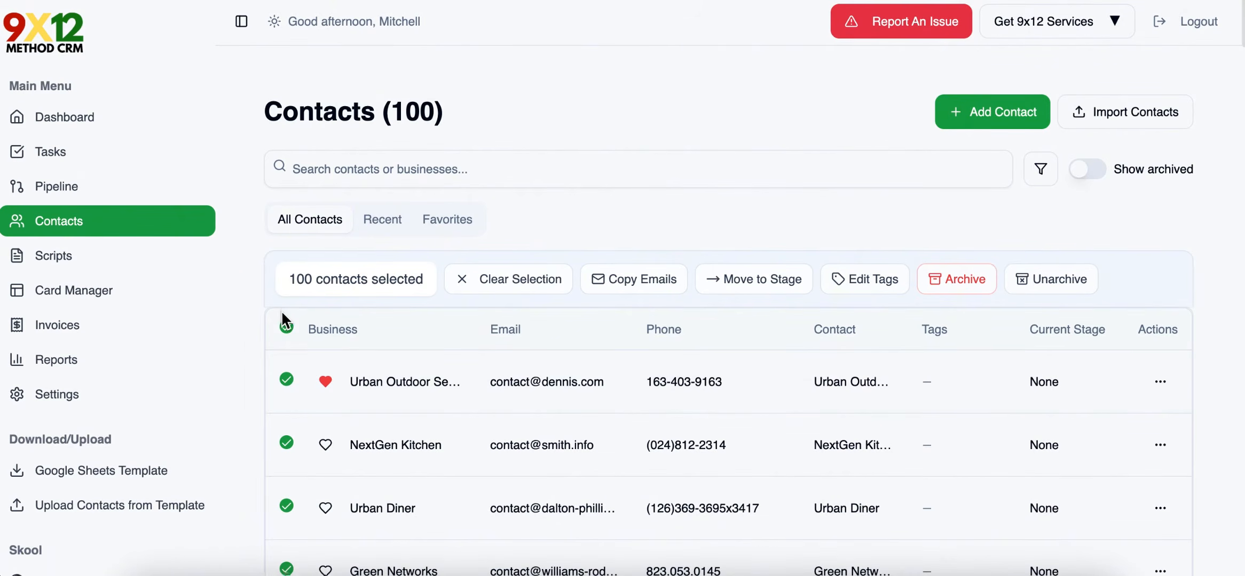
click(286, 329)
Select Urban Outdoor Services, NextGen Kitchen, and Urban Diner, and copy their emails.
scroll(397, 304, down, 2)
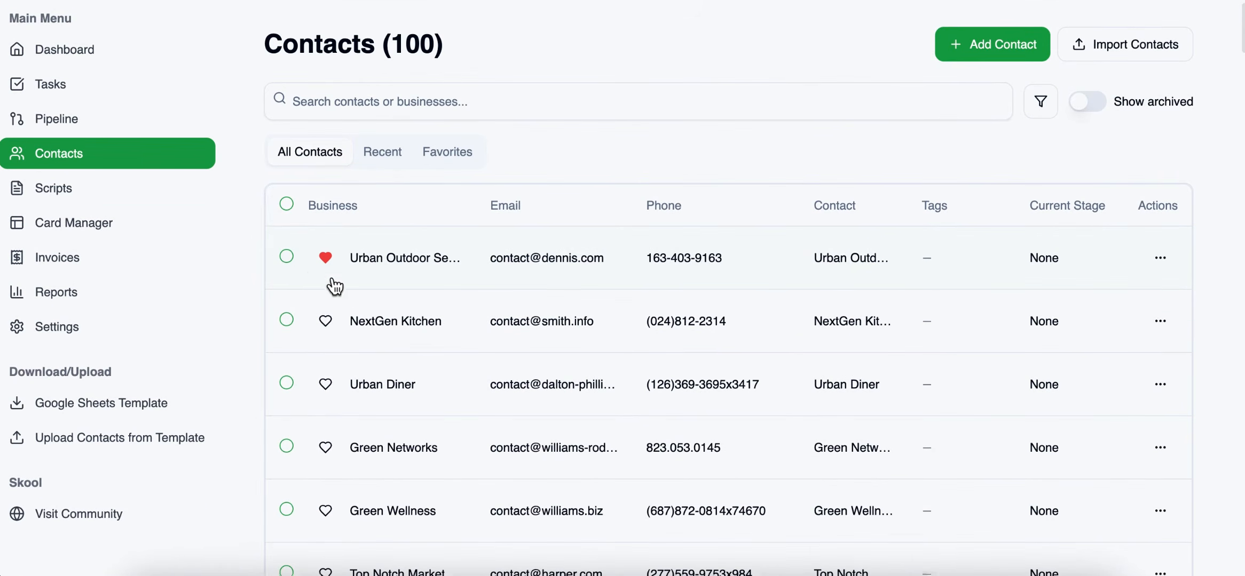
click(288, 259)
click(286, 376)
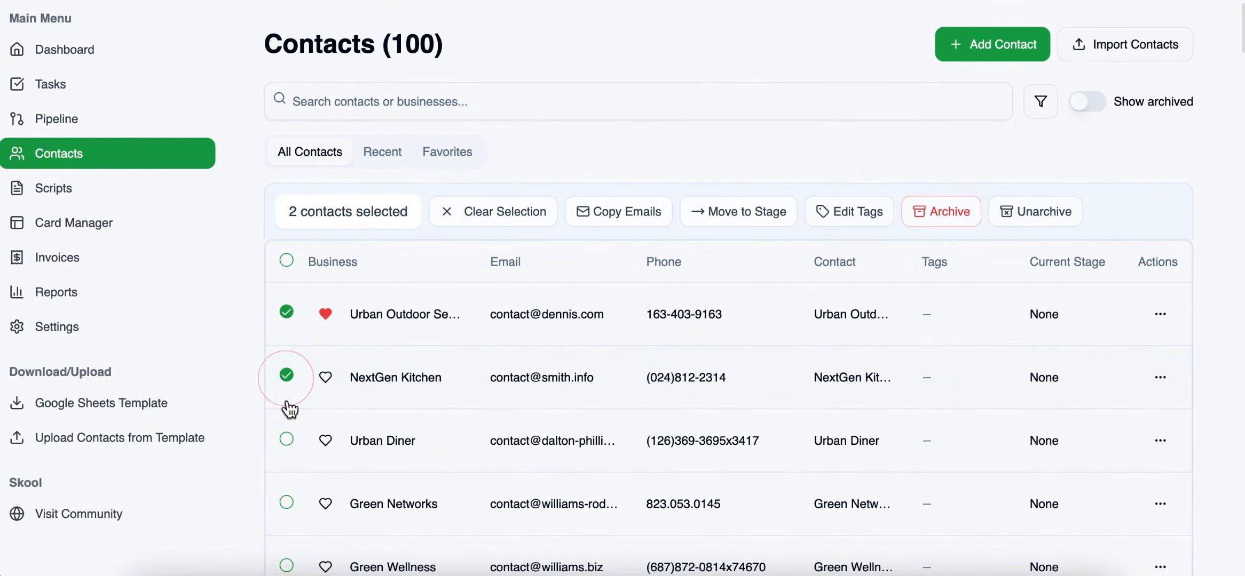
click(287, 446)
scroll(491, 259, up, 1)
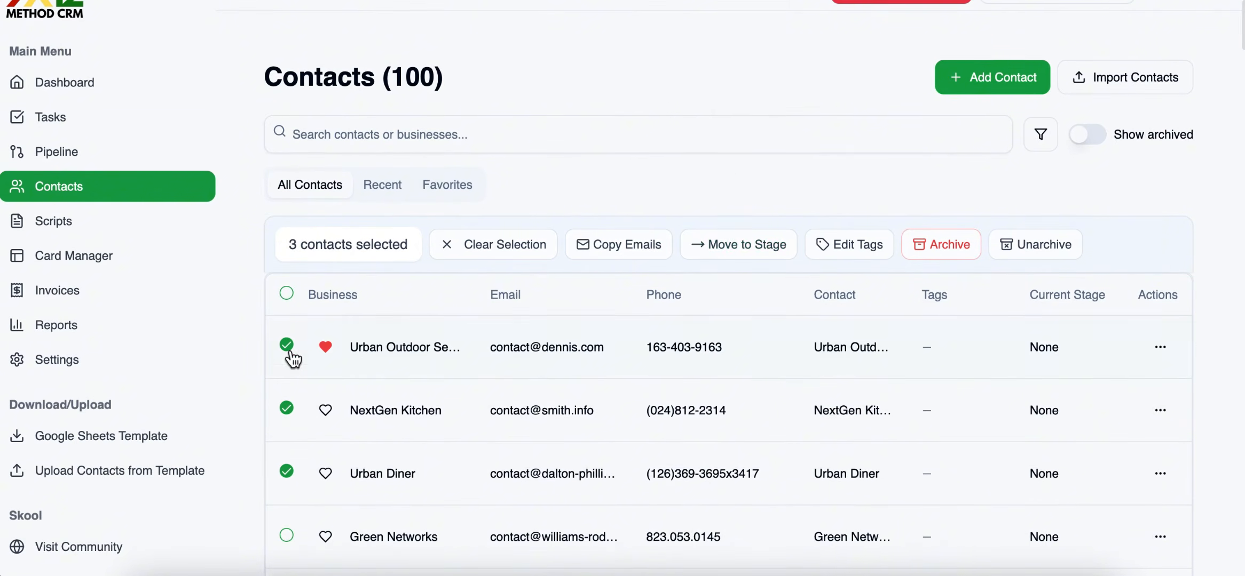
click(618, 248)
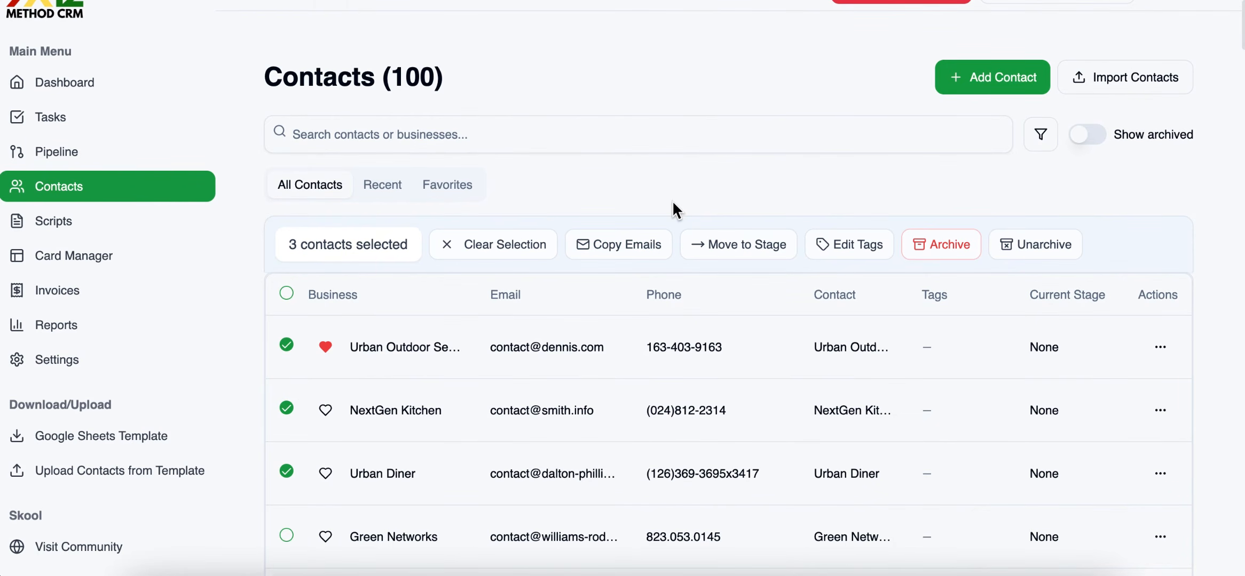
Move the three selected contacts to the New Lead stage.
click(721, 248)
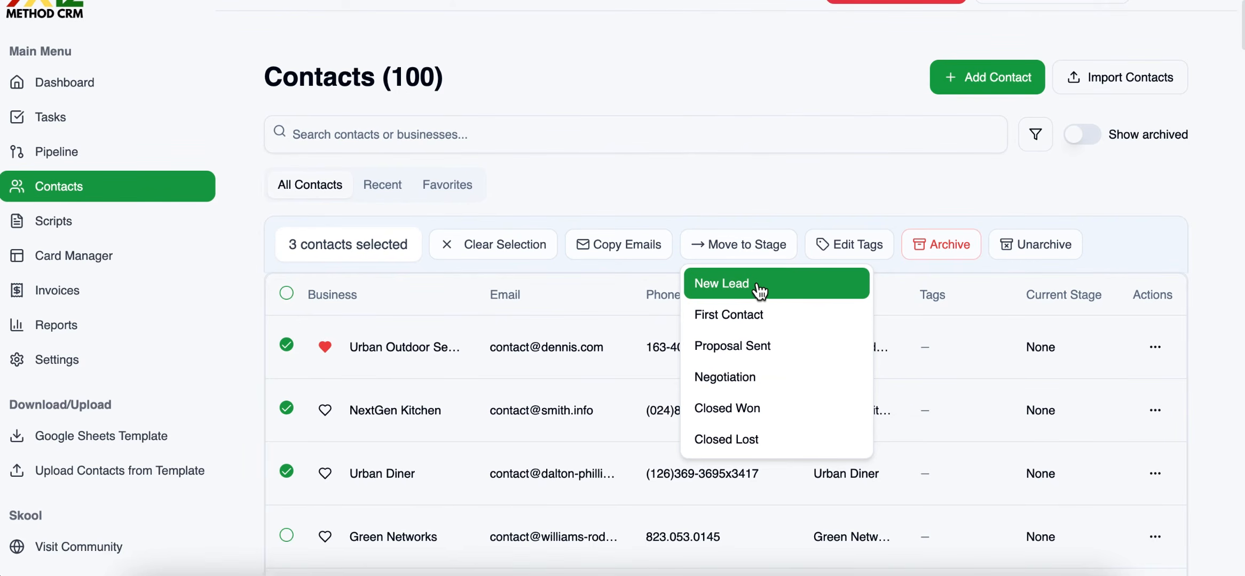
click(723, 283)
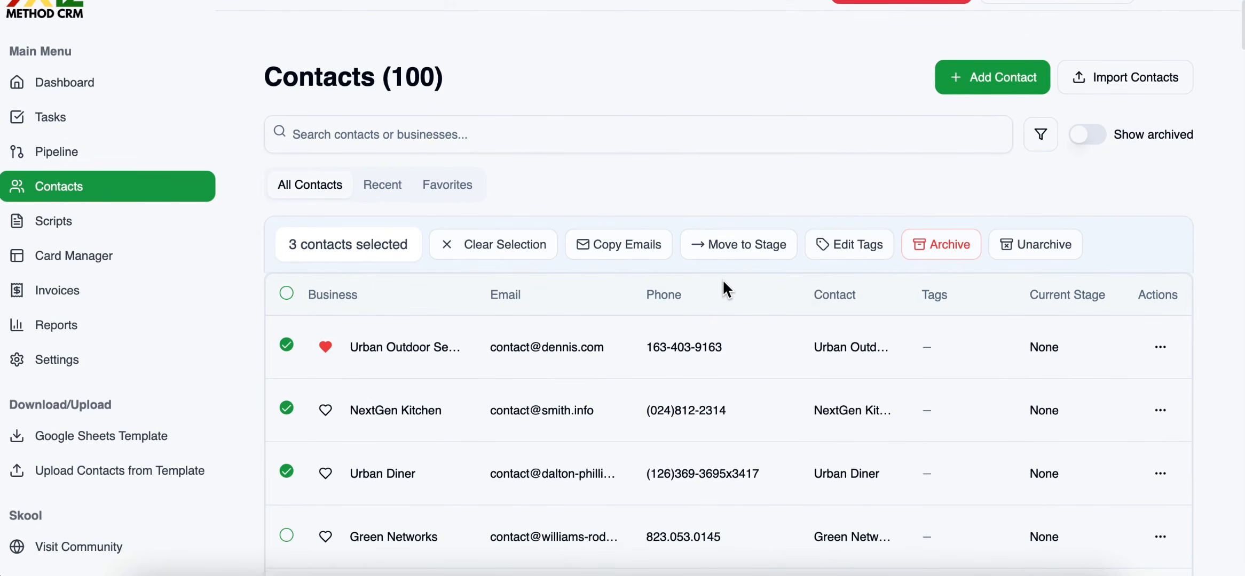
View the tag editor for the selected contacts, close it without applying tags, and clear the contact selection.
click(844, 244)
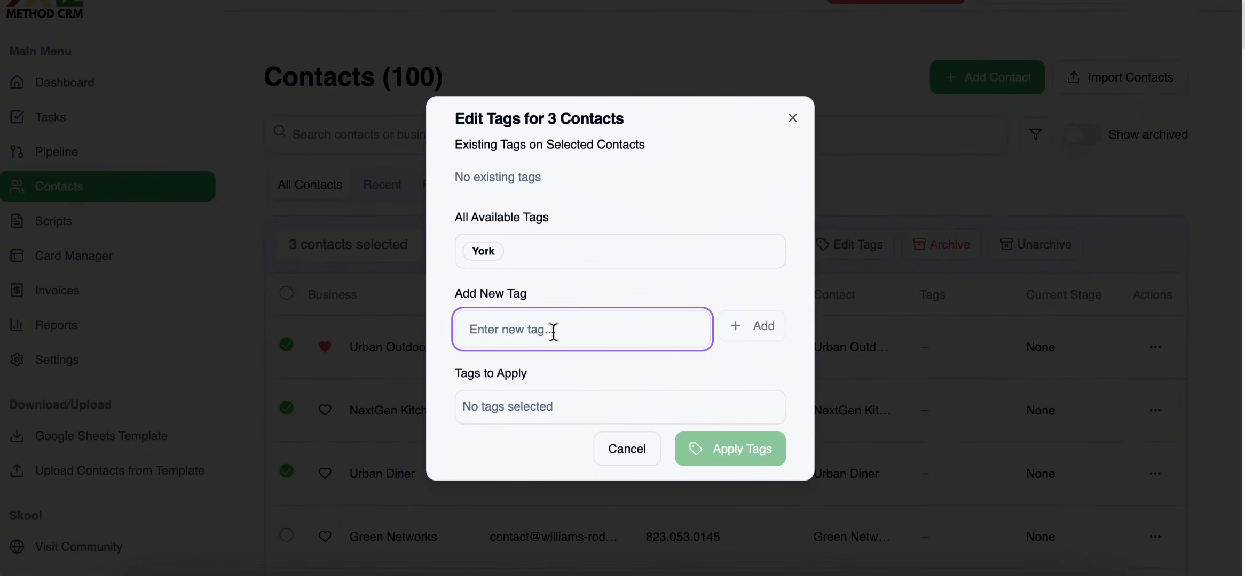
click(792, 115)
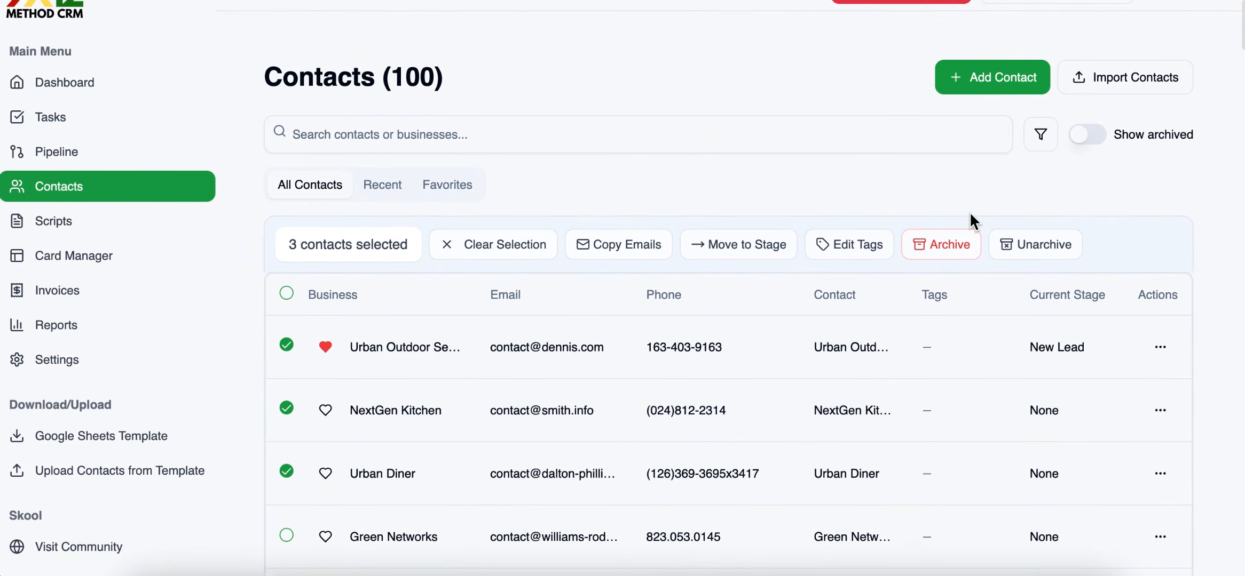
click(287, 294)
click(287, 295)
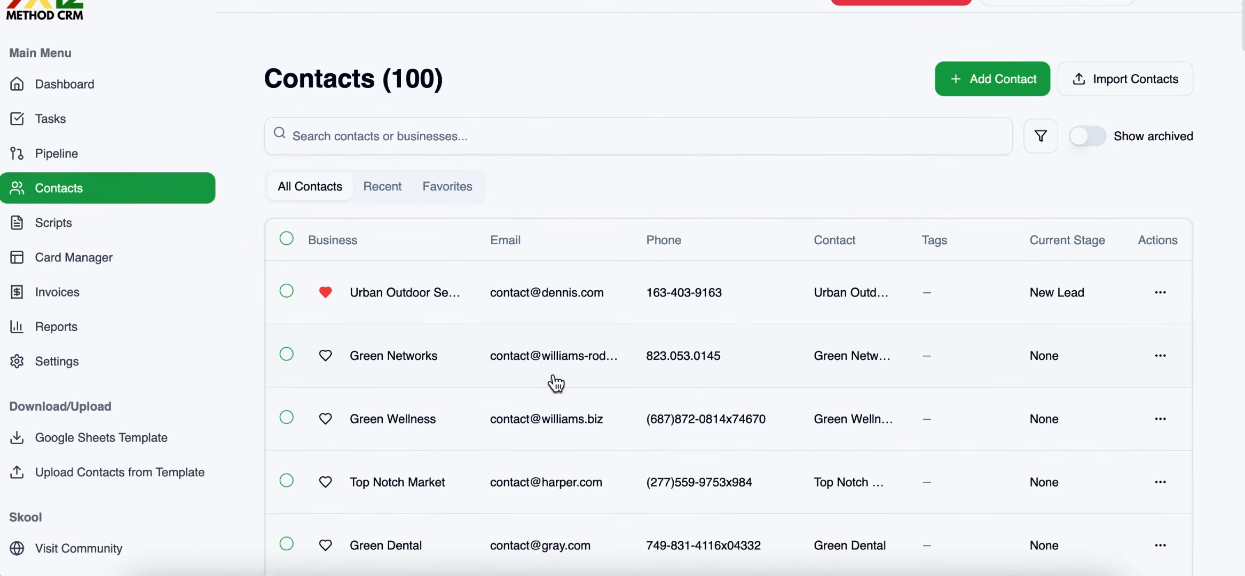
Open the Urban Outdoor Services contact and review its details and editable fields.
click(472, 298)
scroll(550, 282, down, 5)
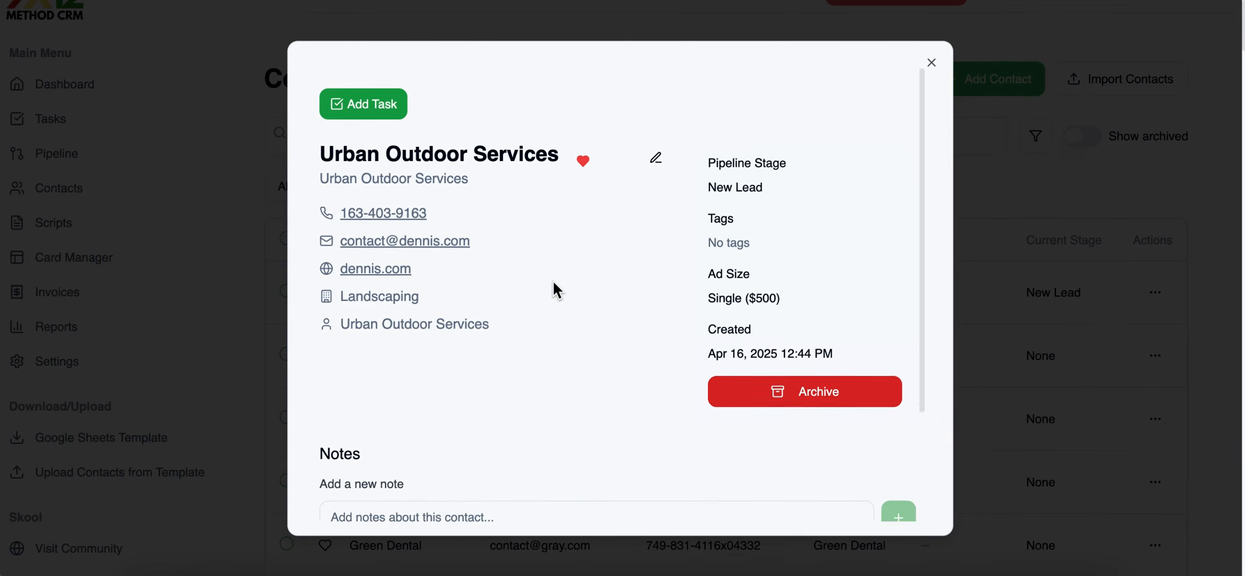
scroll(576, 291, up, 6)
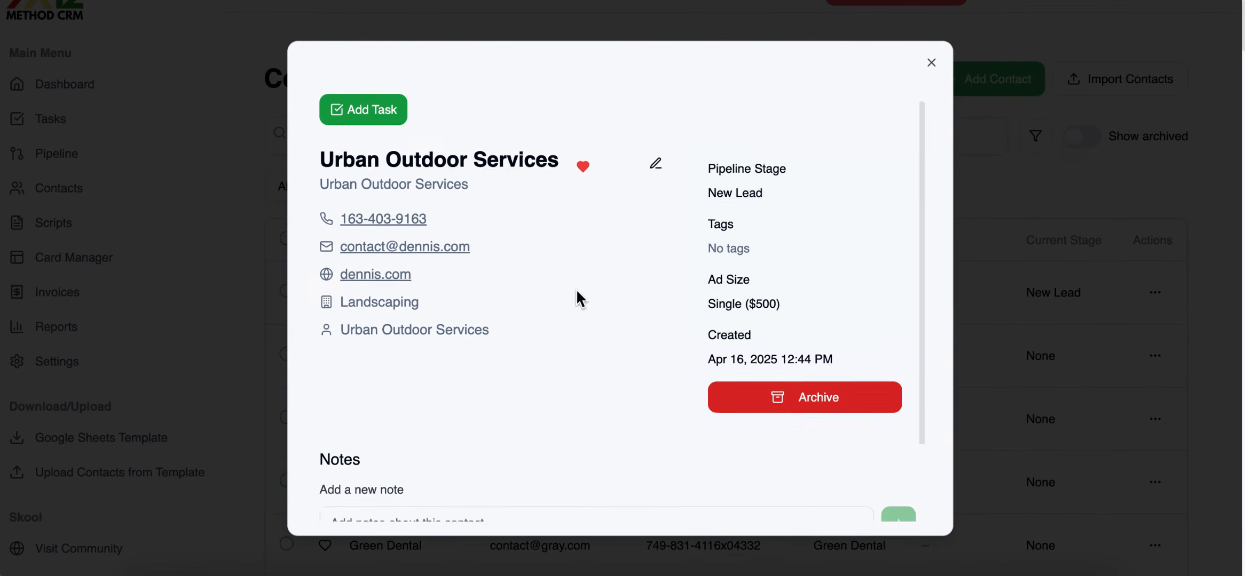
click(658, 177)
scroll(550, 272, down, 2)
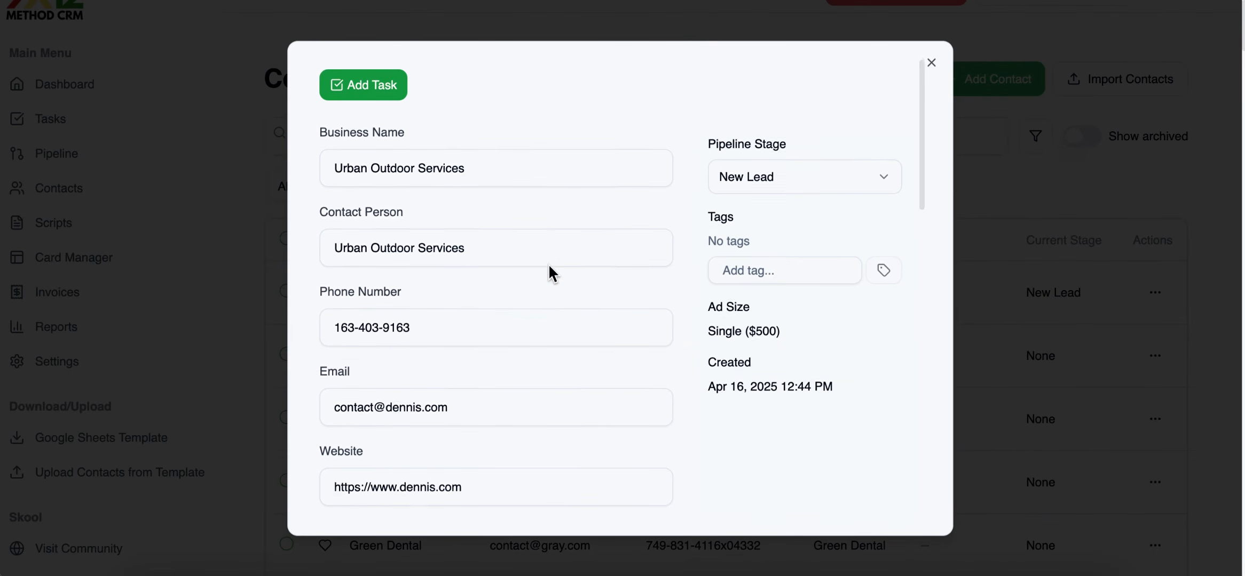
scroll(622, 316, down, 1)
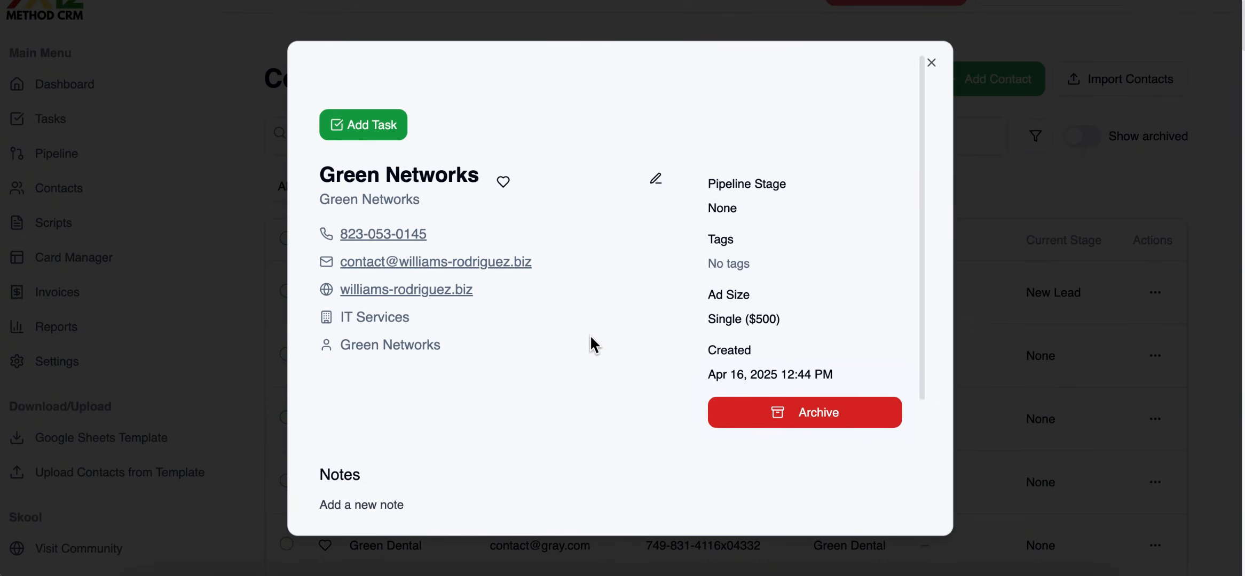
Add the note "I called him today" to the Green Networks contact.
scroll(506, 335, down, 2)
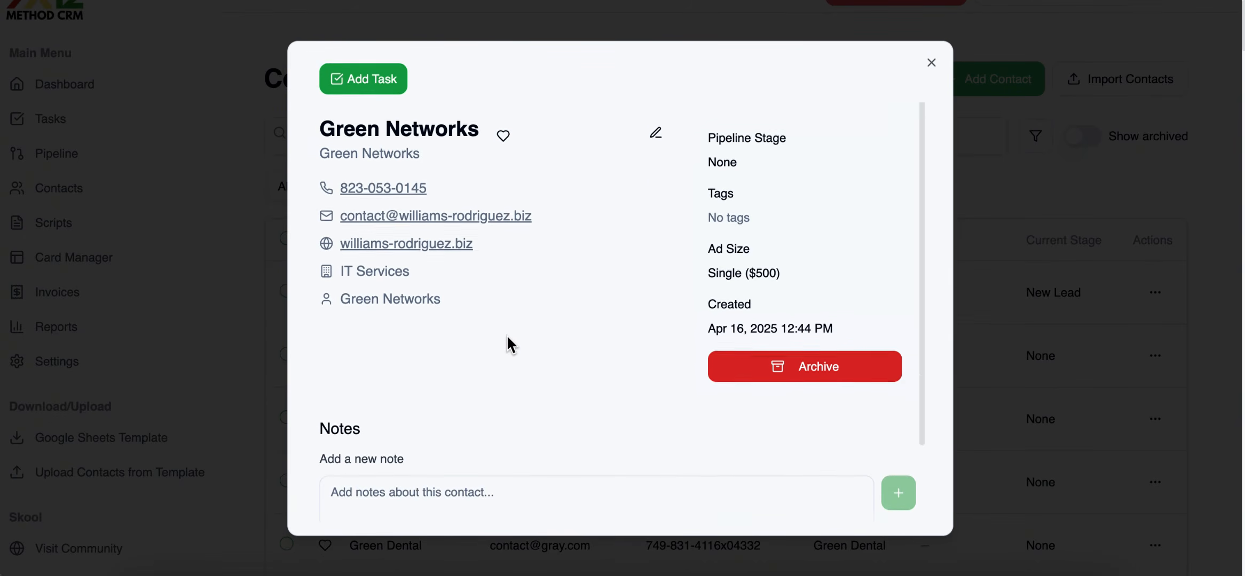
scroll(506, 335, up, 2)
scroll(583, 336, down, 3)
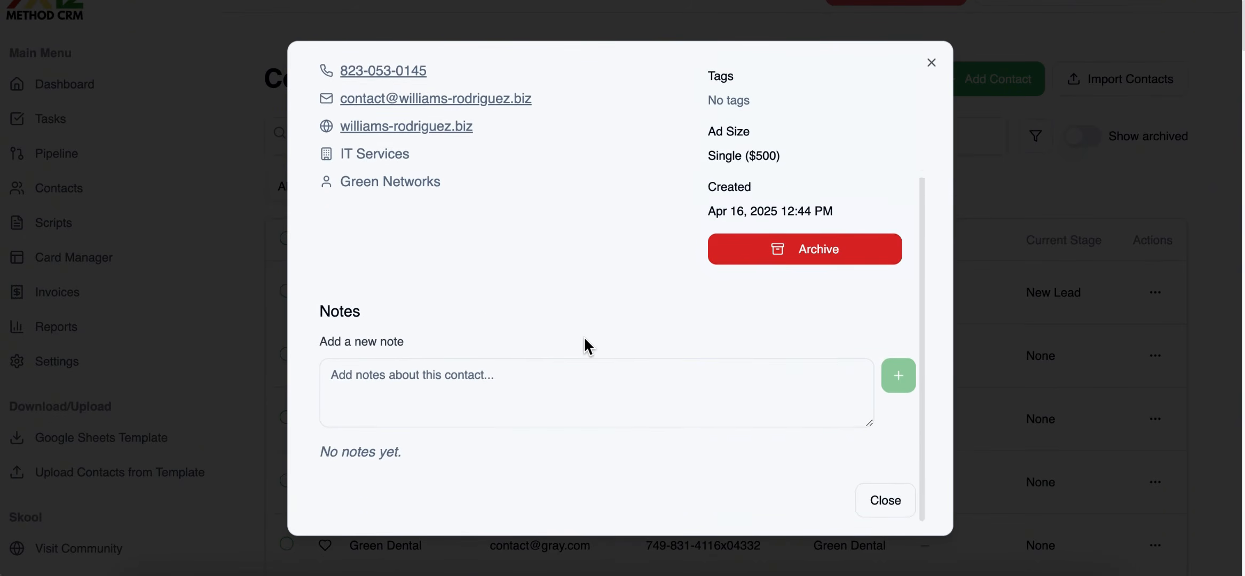
click(404, 380)
text(I cal)
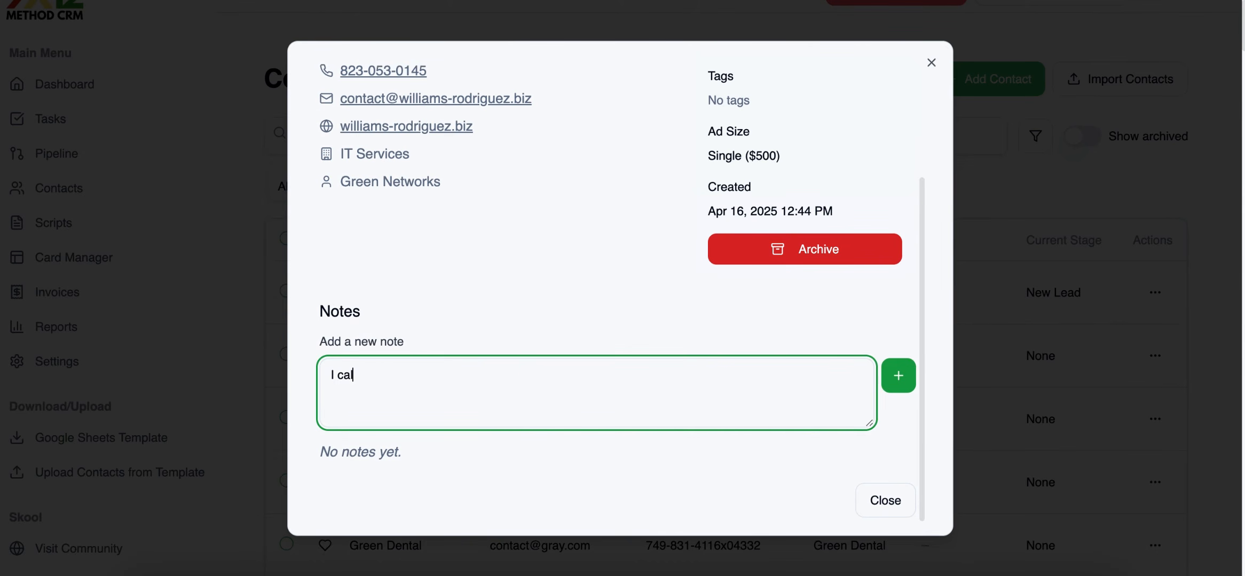
text(led him today)
click(898, 376)
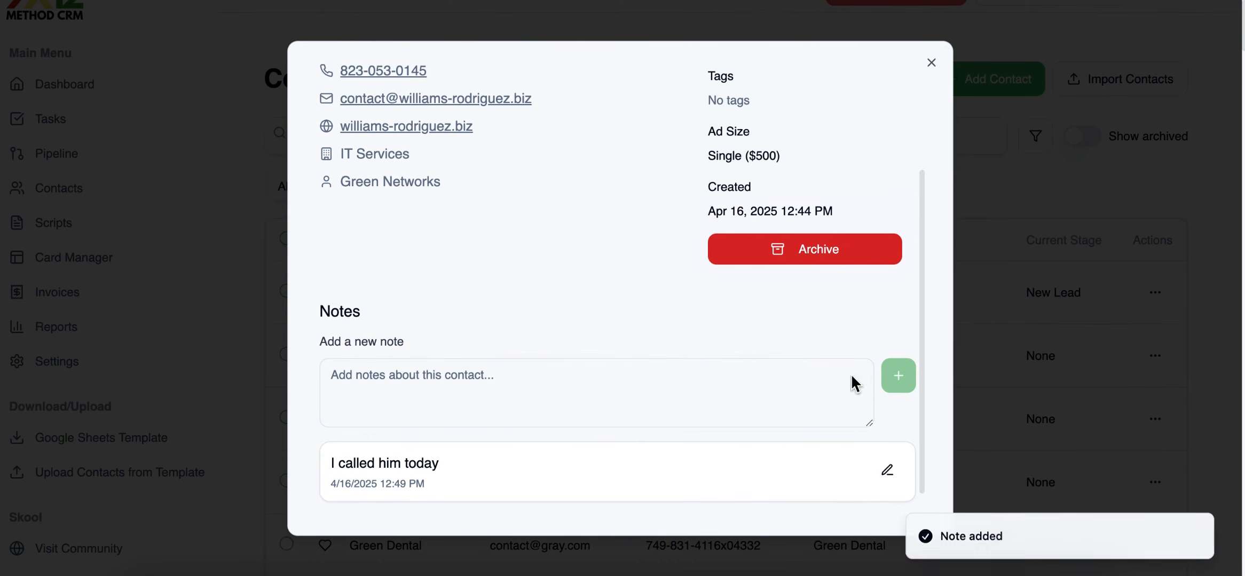
Examine the note on the Green Networks contact, closing and reopening the contact to check that it is saved.
scroll(642, 359, down, 1)
drag(332, 443, 453, 448)
scroll(449, 290, up, 5)
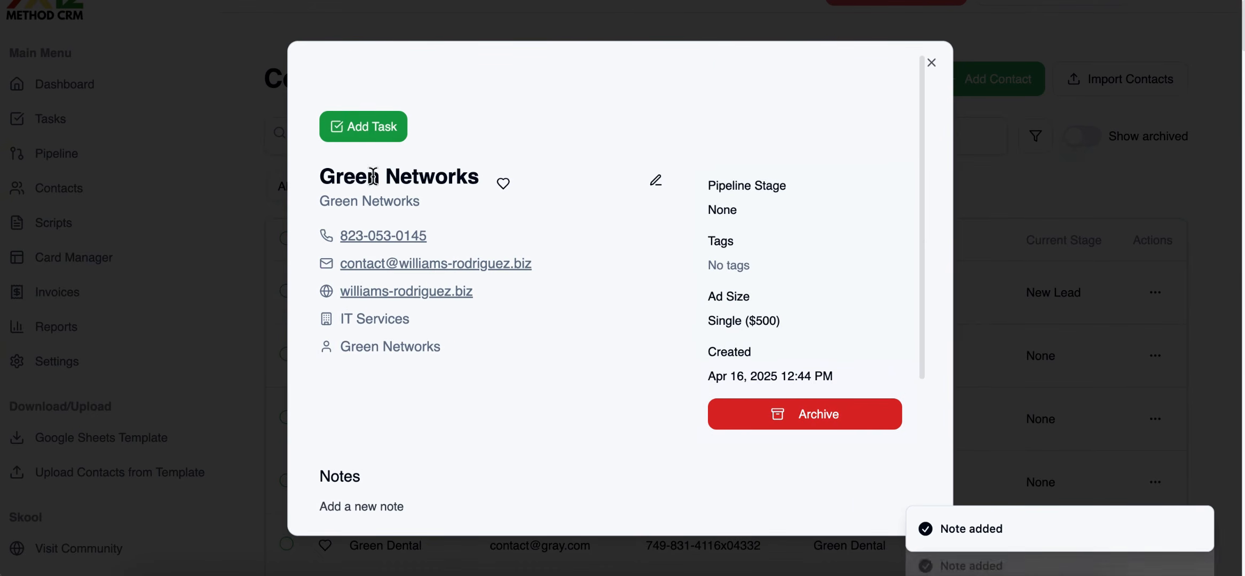
click(1132, 200)
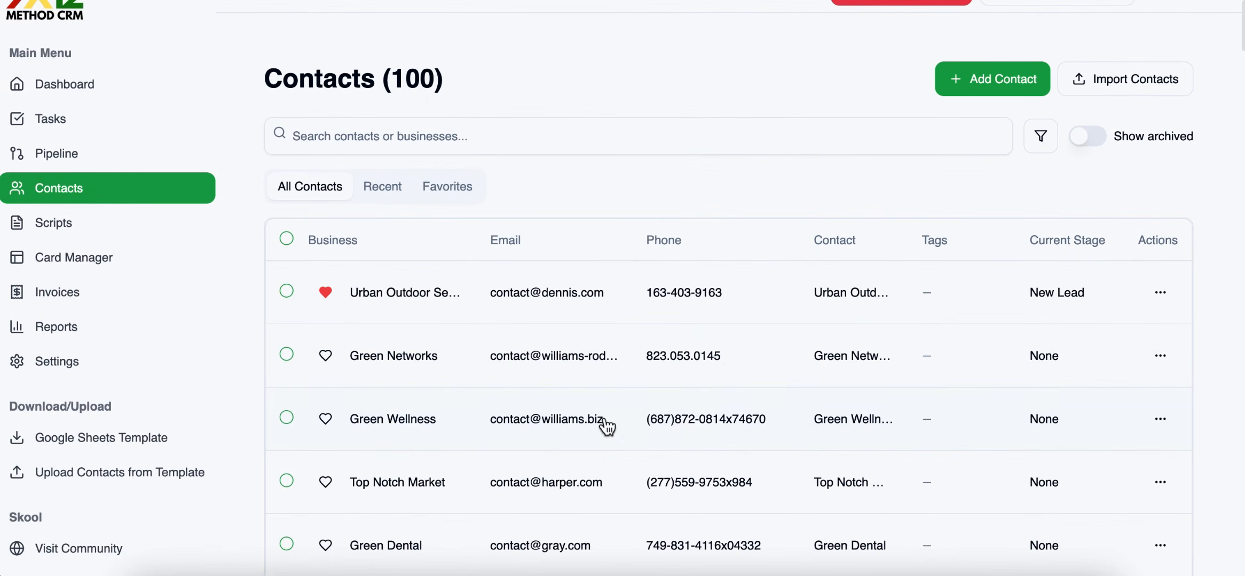
click(471, 360)
scroll(608, 363, down, 3)
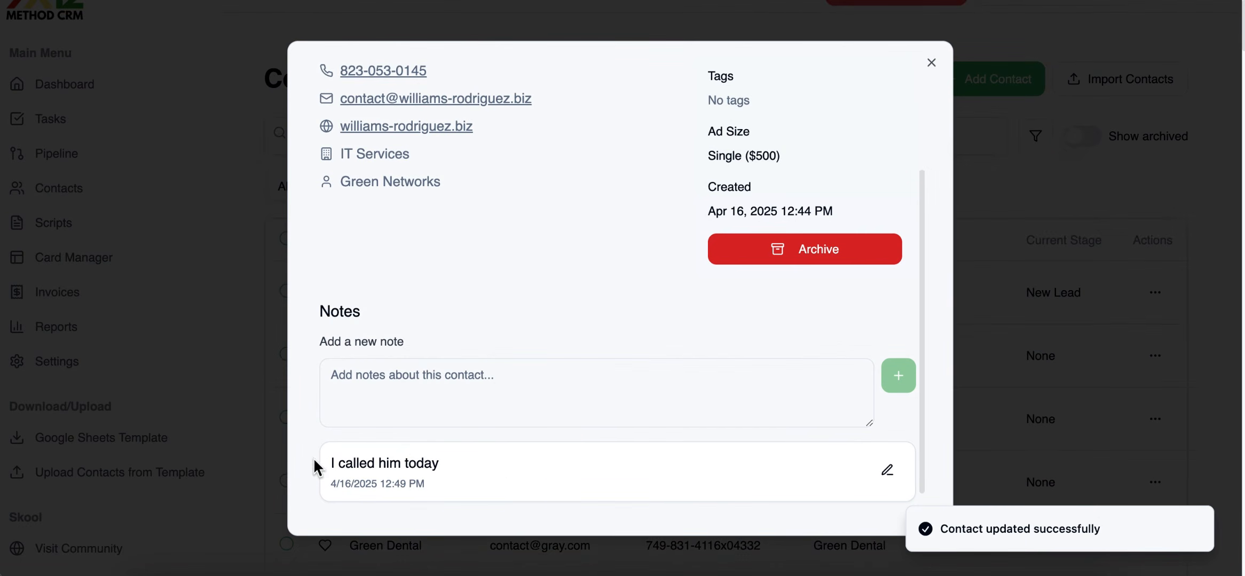
drag(470, 461, 279, 461)
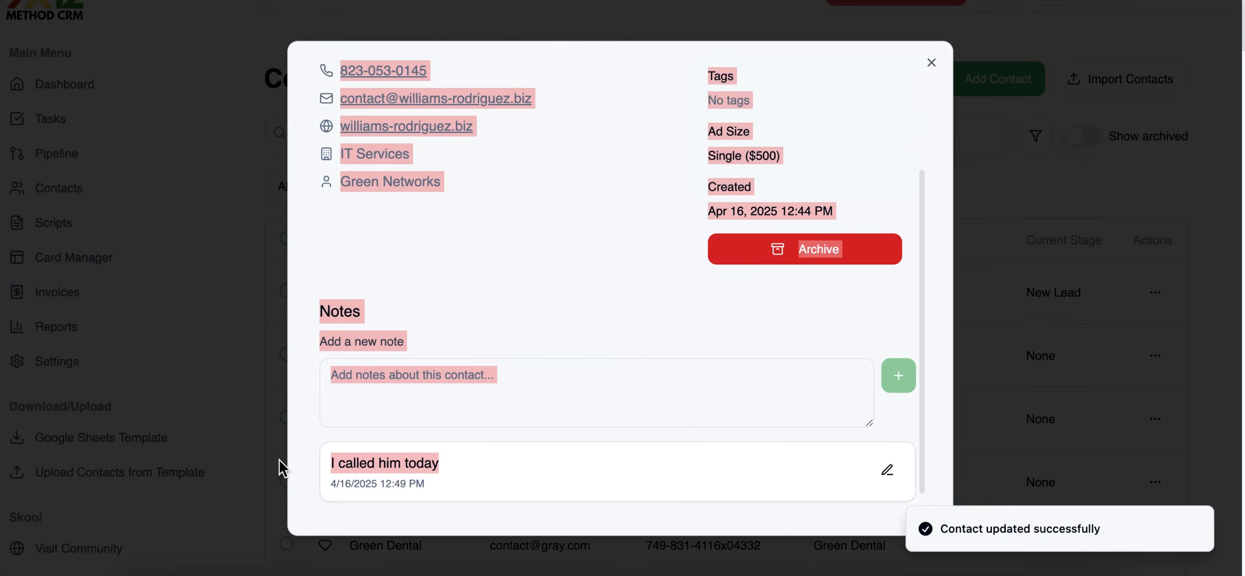
click(279, 461)
Open a new call task from the Urban Outdoor Services contact, review its fields, and close it without saving.
click(430, 295)
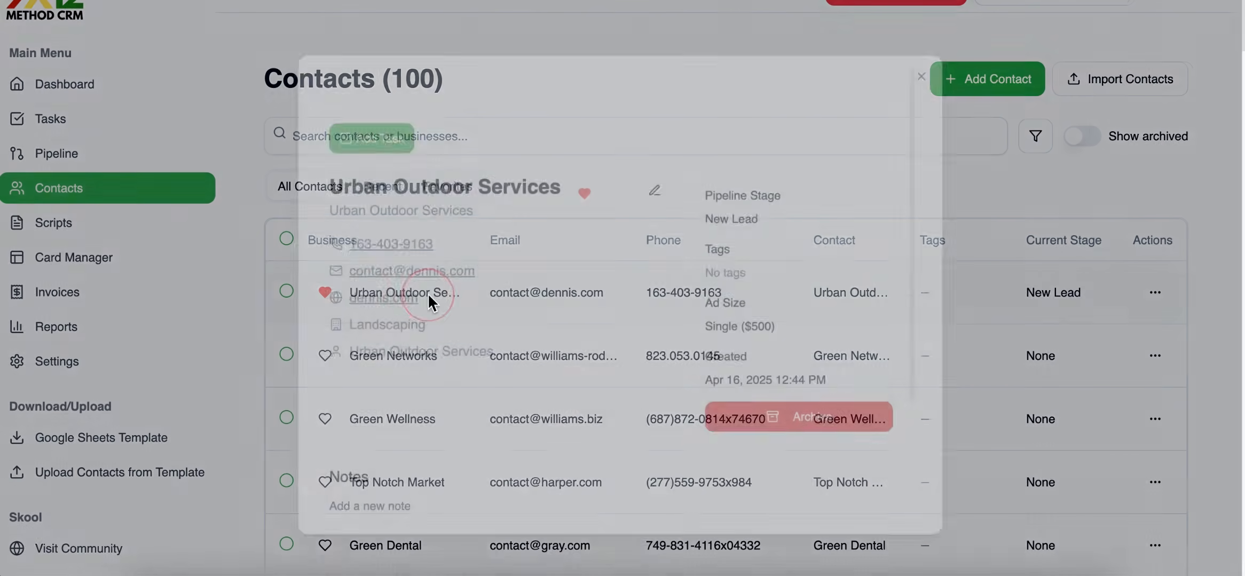
click(377, 130)
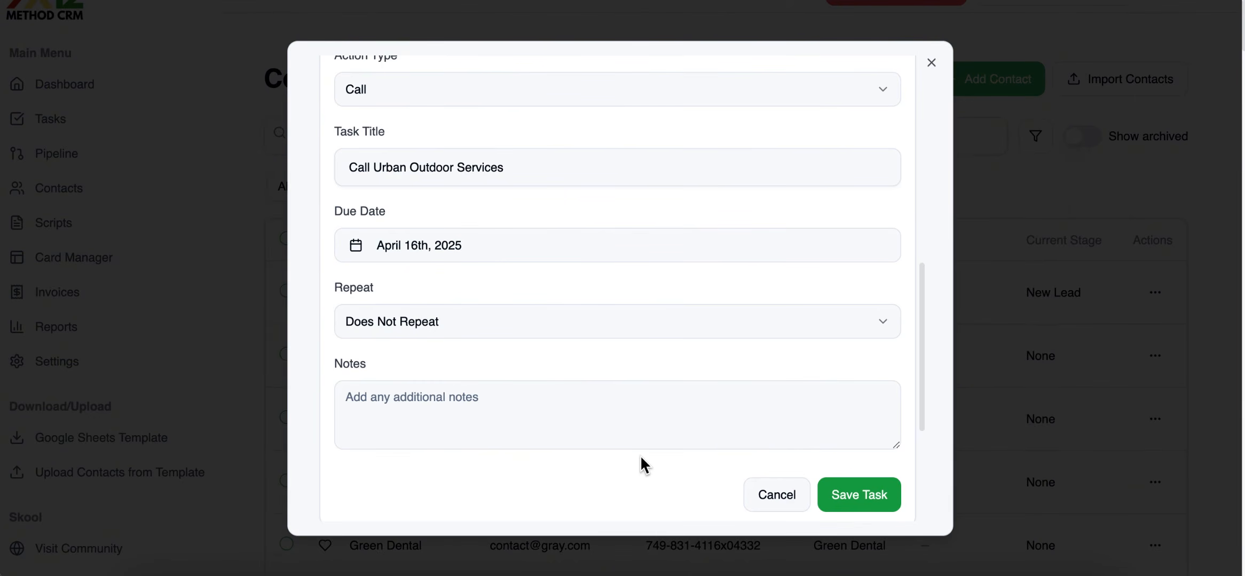
scroll(657, 427, down, 4)
click(982, 324)
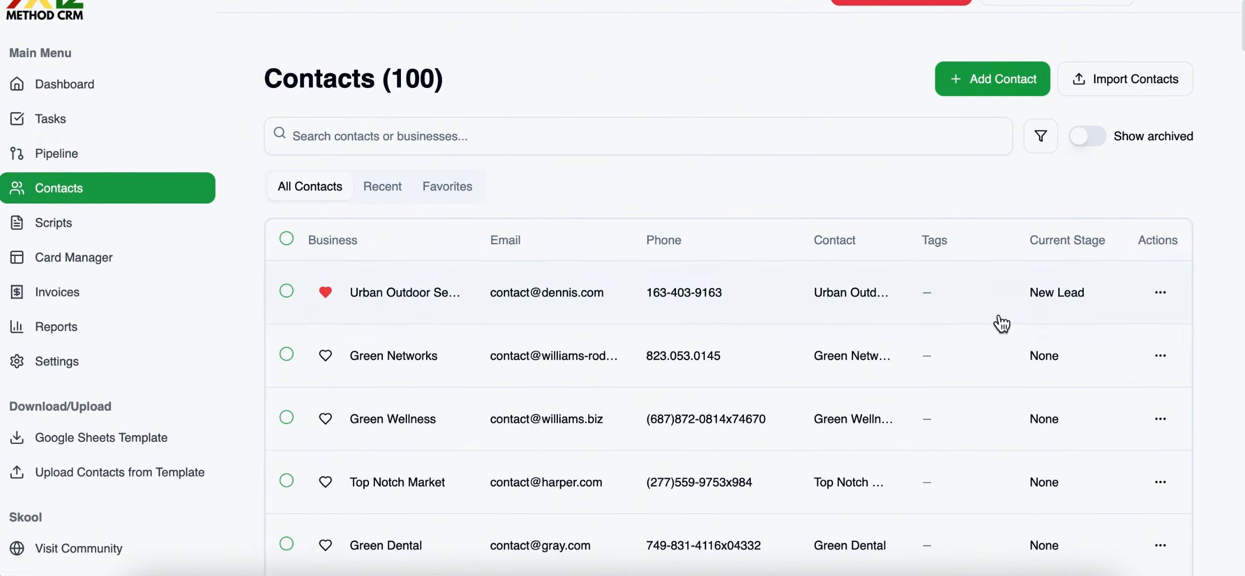